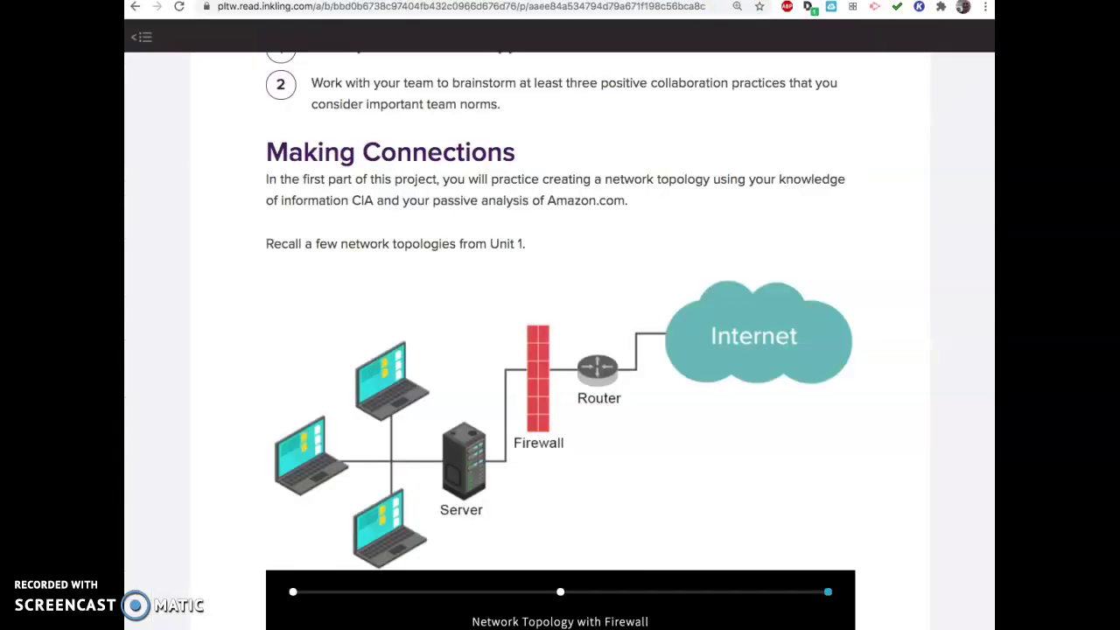
Step: Look through the Project 2.1.3 E-Commerce Architecture page from its title and goals down to the Making Connections section
scroll(594, 215, up, 10)
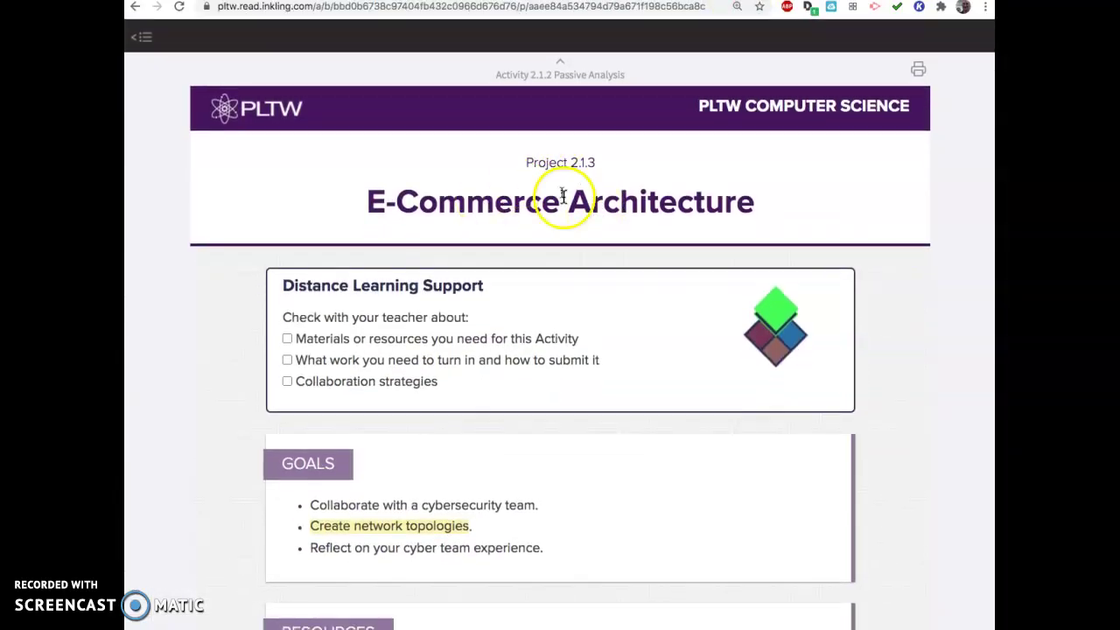
scroll(533, 232, down, 3)
scroll(535, 228, down, 10)
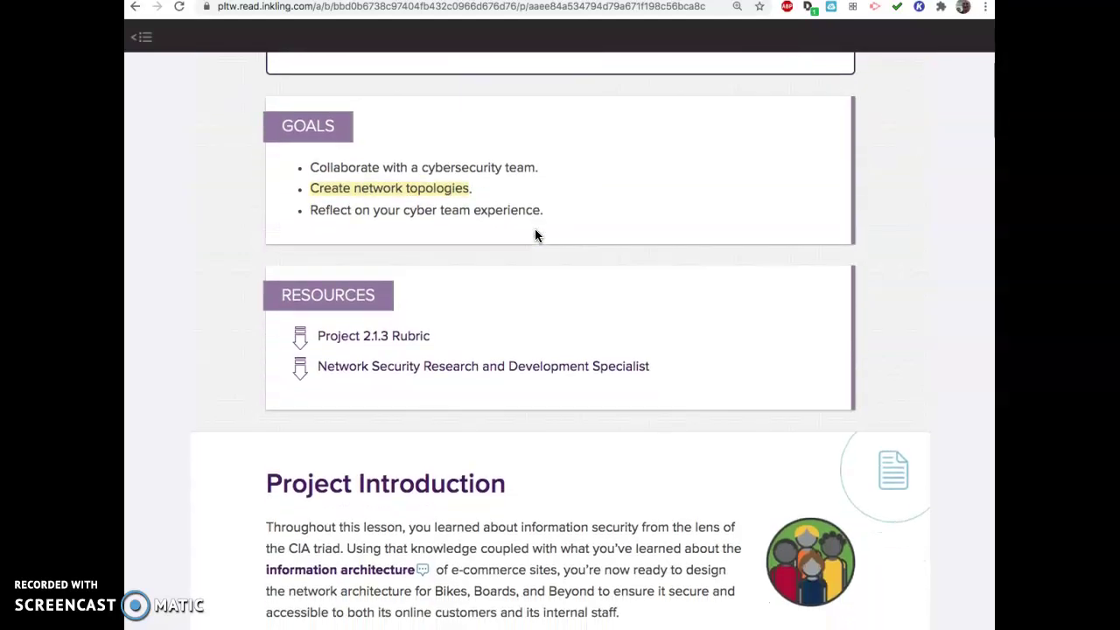
scroll(534, 228, down, 7)
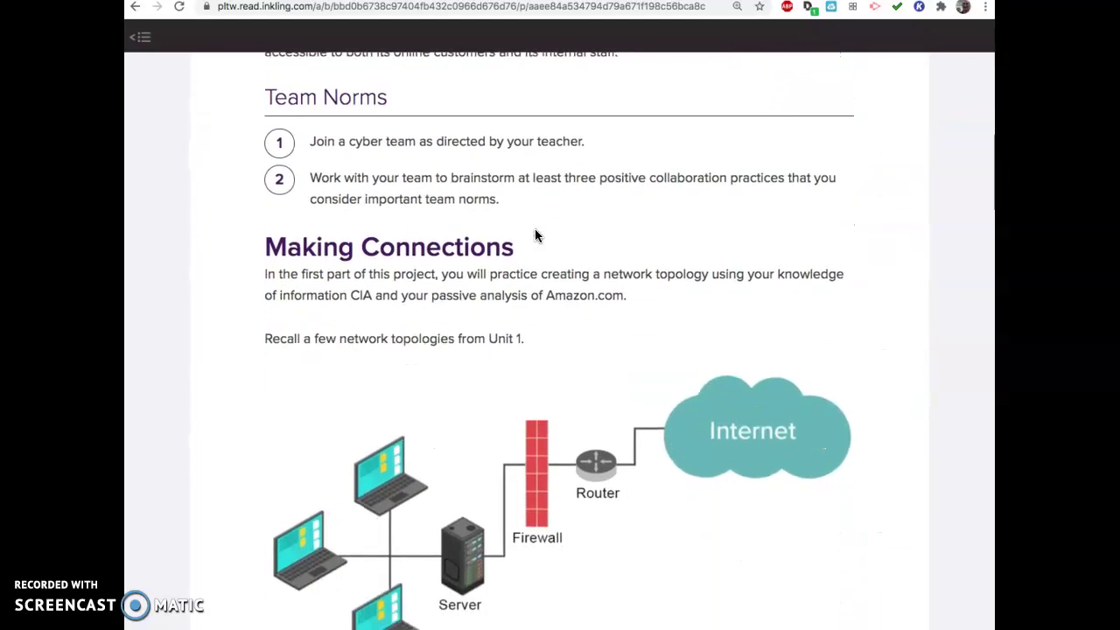
click(505, 225)
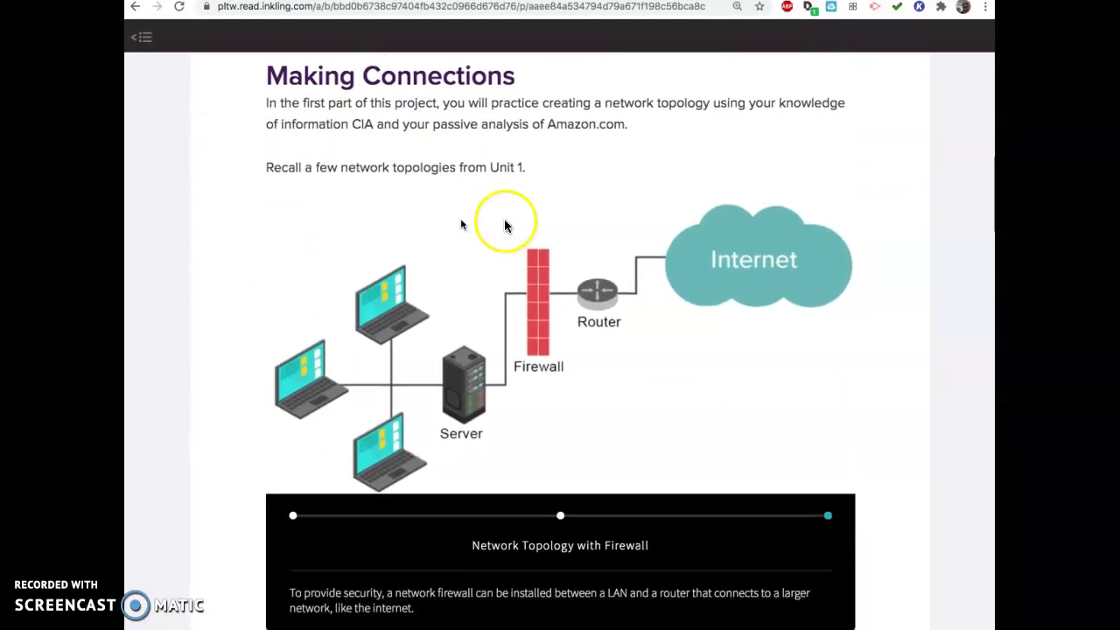
Step: View the router, router-to-internet and firewall topologies in Figure 1 of Making Connections, continuing to question 3
click(294, 516)
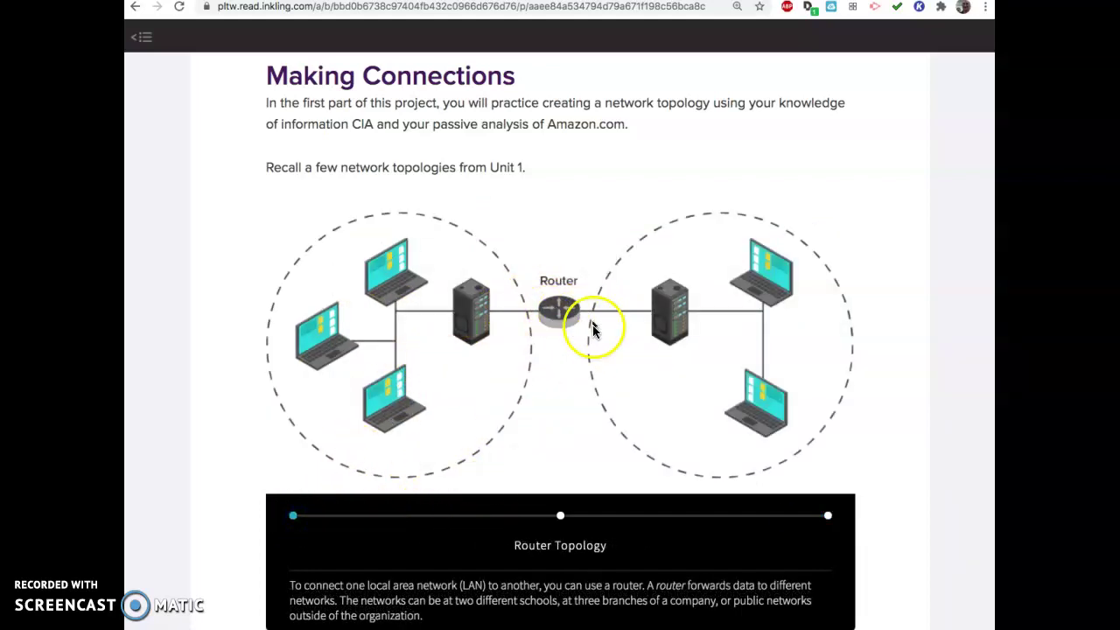
scroll(519, 412, down, 2)
click(560, 408)
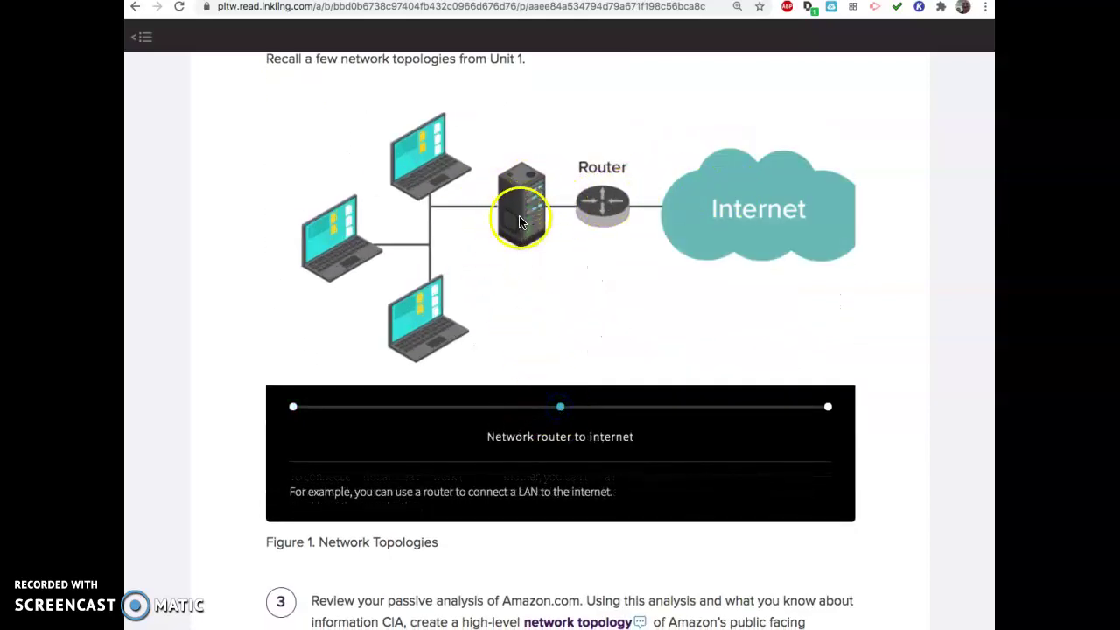
click(826, 407)
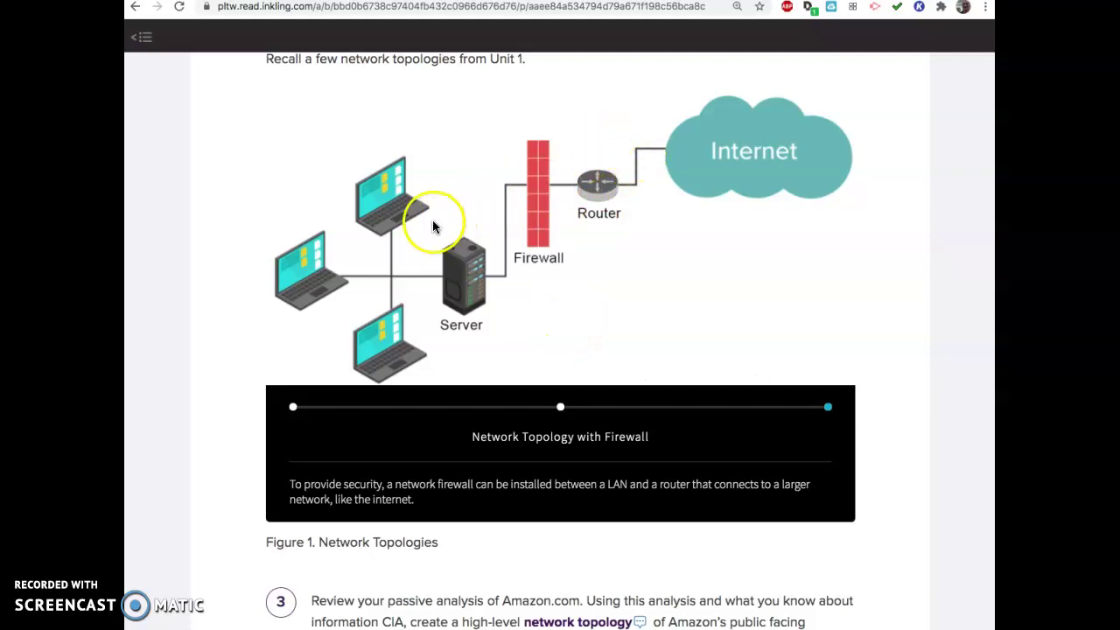
scroll(528, 351, down, 3)
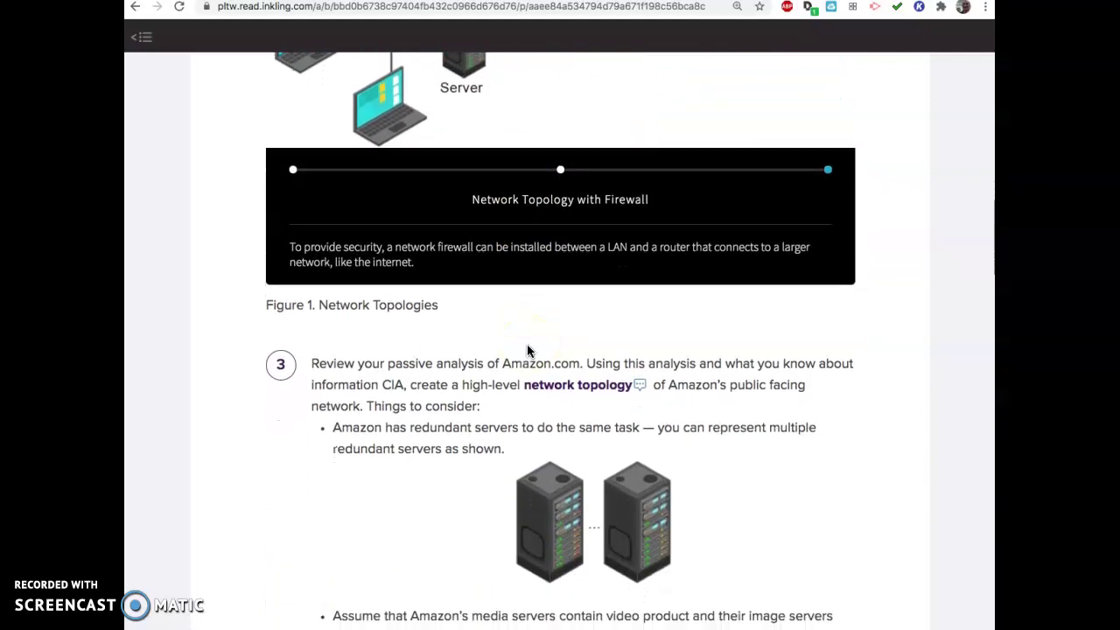
Step: Switch to the Practice Cyber 2.1.3 notebook in Google Docs and review its Vocab and In-Guide Questions sections
key(ctrl+Tab)
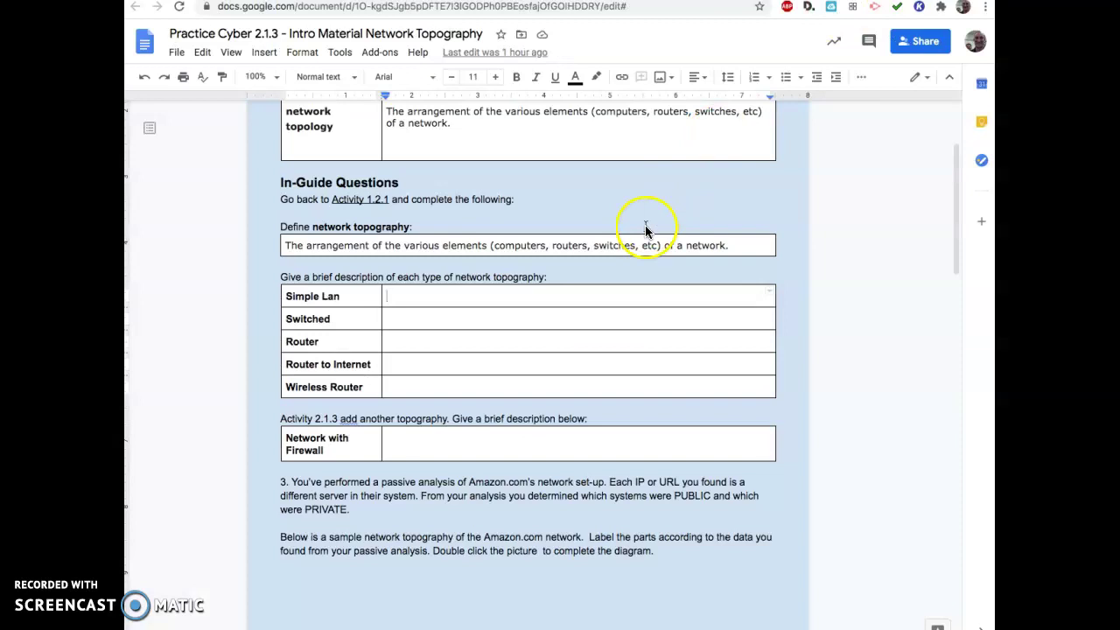
scroll(644, 225, up, 3)
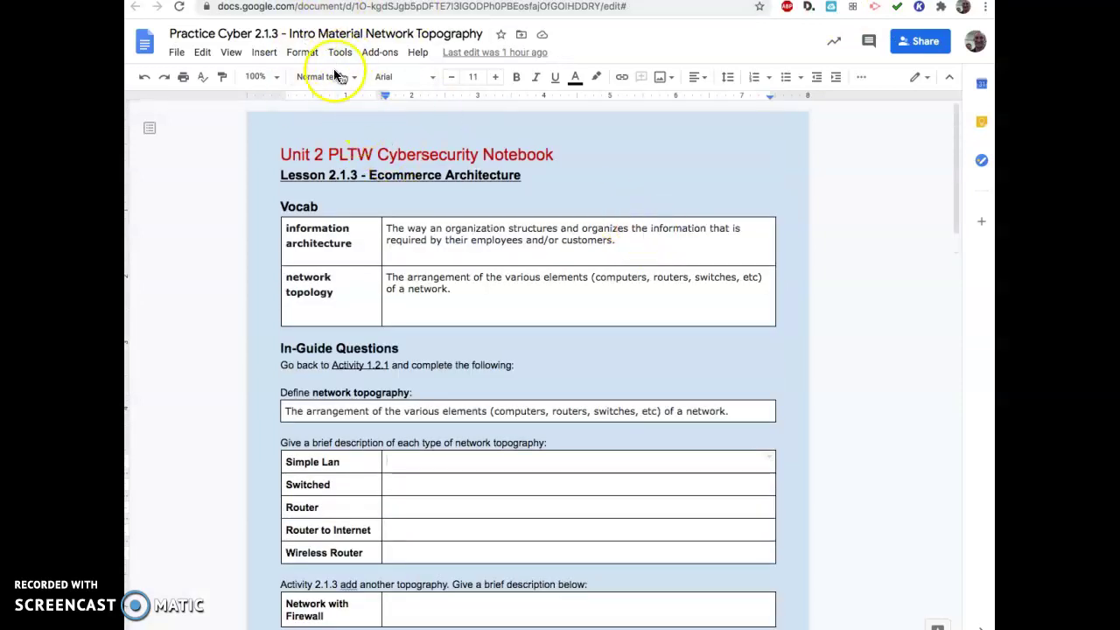
scroll(384, 157, down, 2)
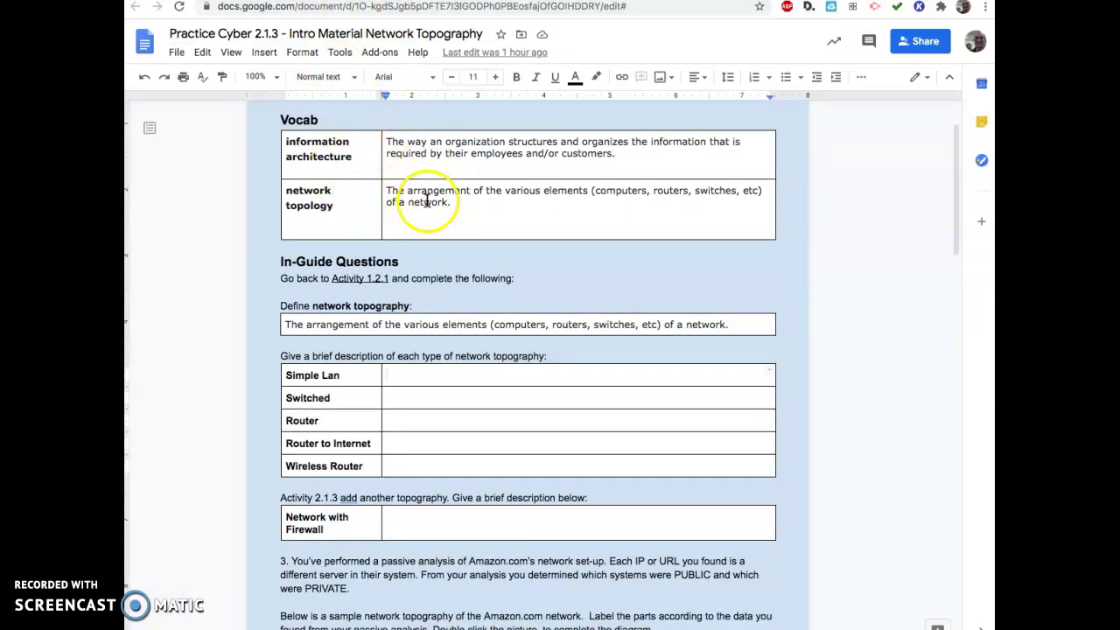
scroll(385, 289, down, 3)
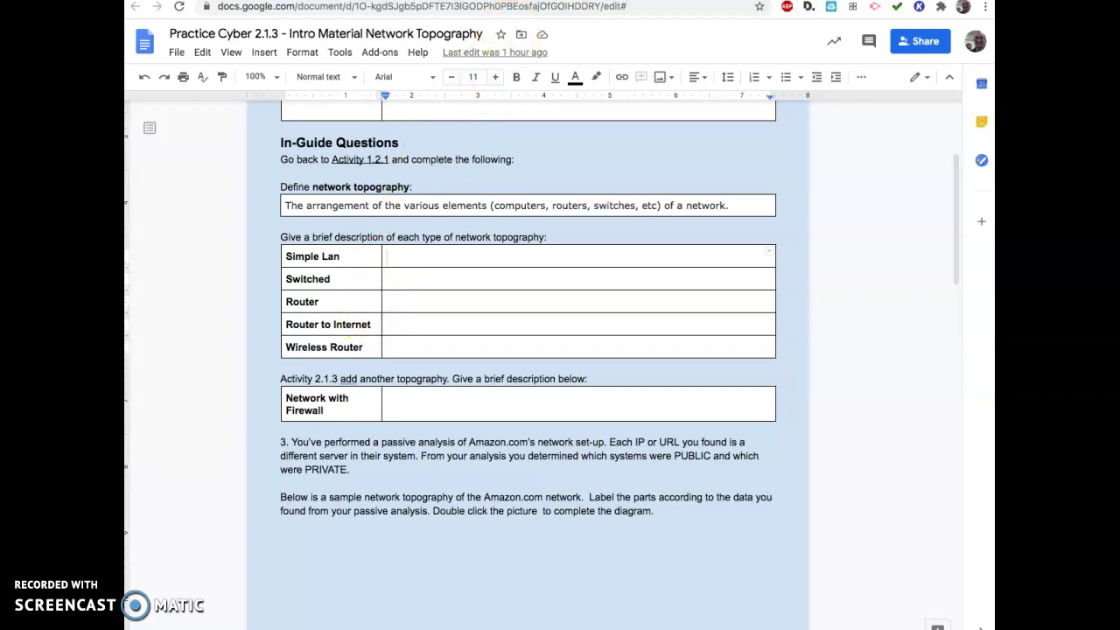
Step: Switch to the Activity 1.2.1 Firewalls and Malware page and highlight the activity number above its title
click(691, 0)
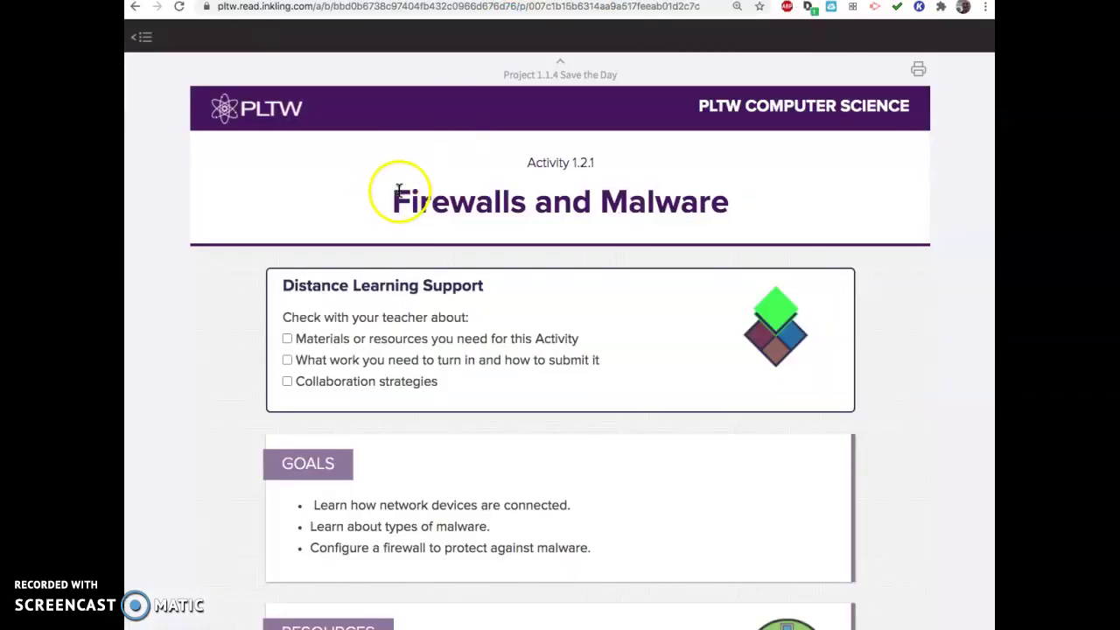
drag(528, 163, 593, 163)
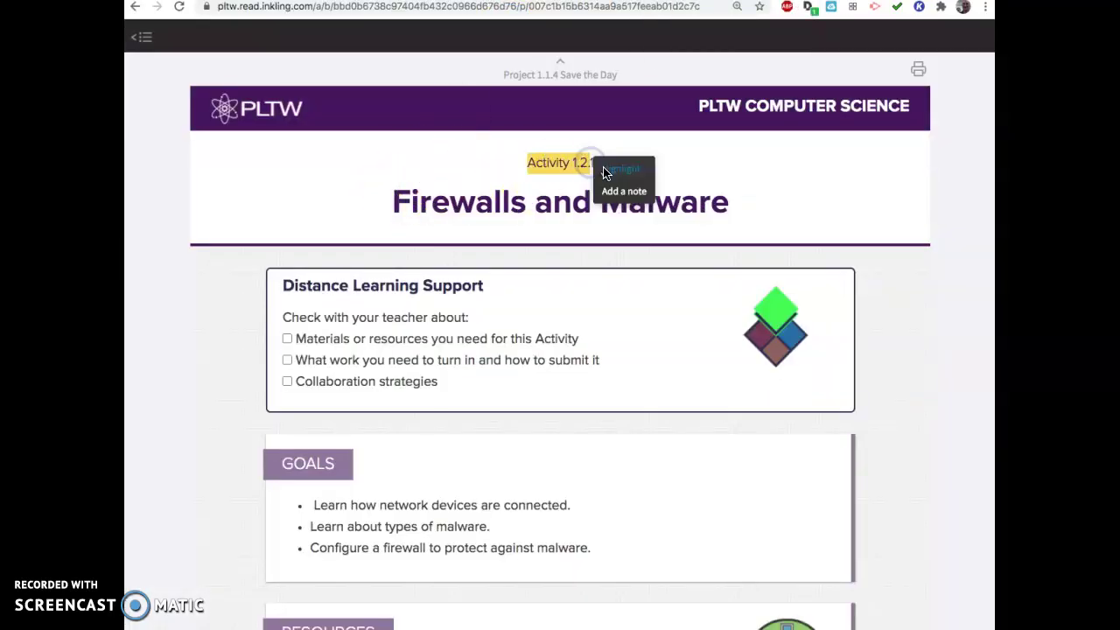
click(603, 171)
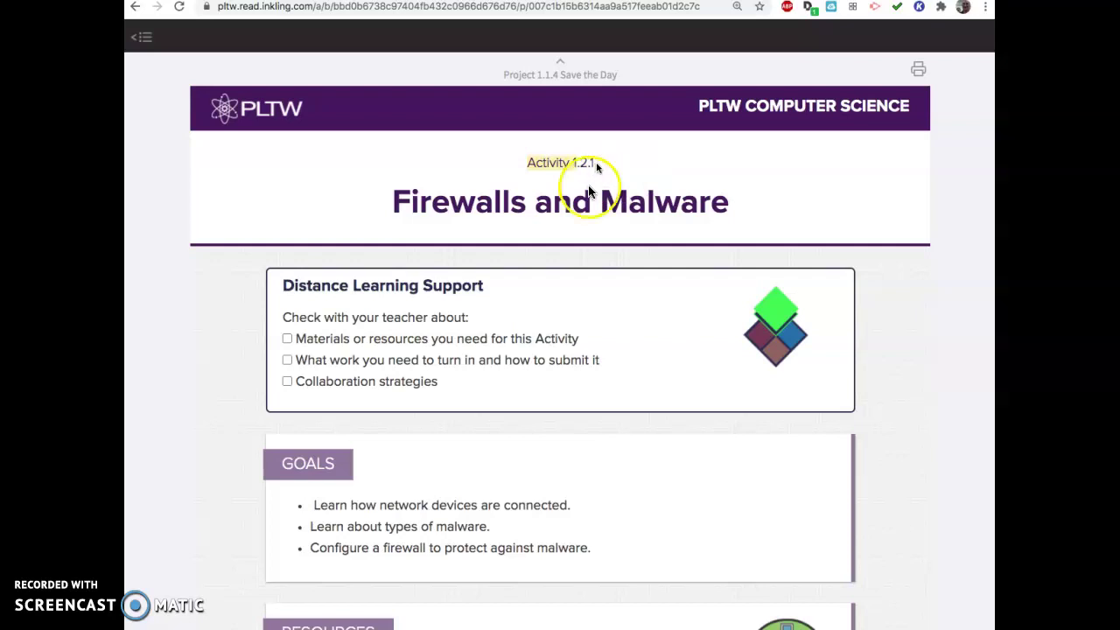
Step: Step through the five topologies in the Basic Computer Networks figure under Network Devices, from Simple LAN to Wireless router, and return to the first
scroll(569, 254, down, 2)
scroll(569, 256, down, 12)
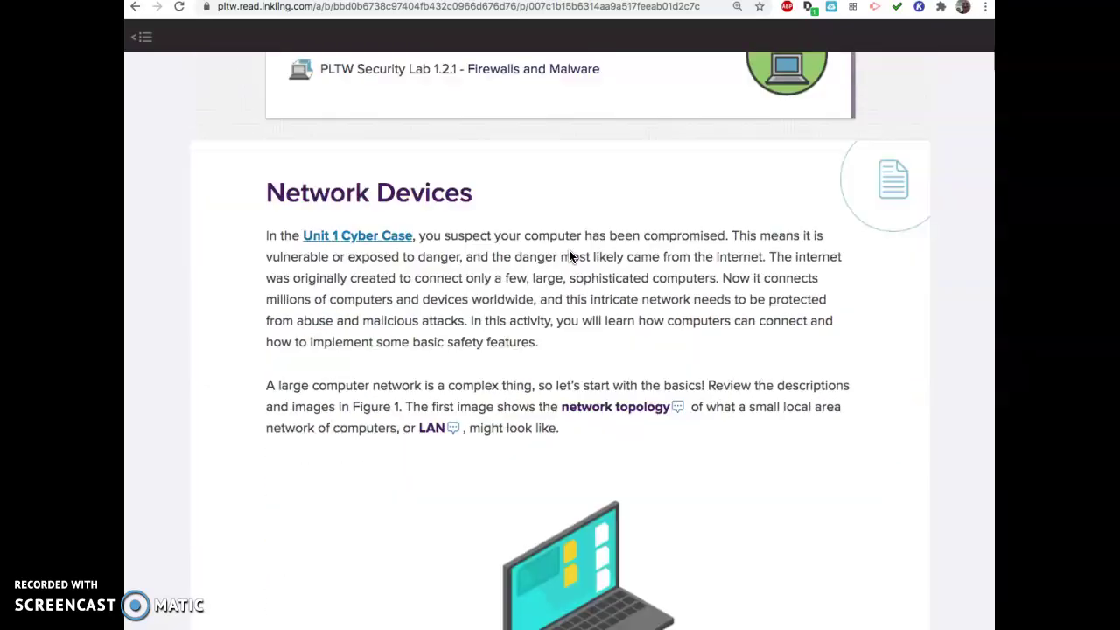
scroll(569, 253, down, 3)
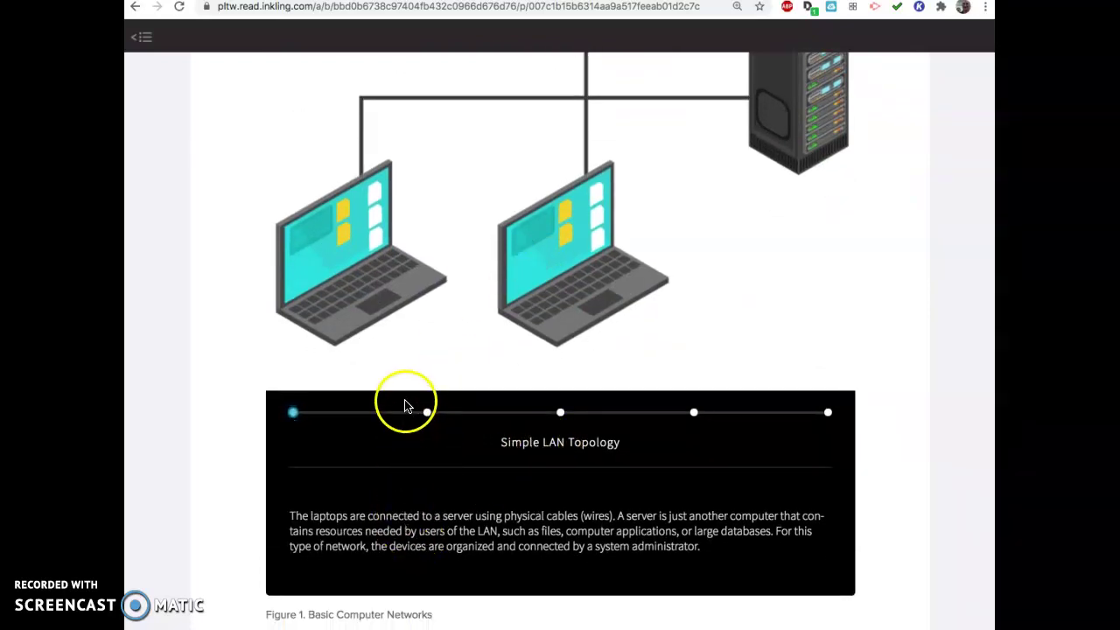
click(427, 414)
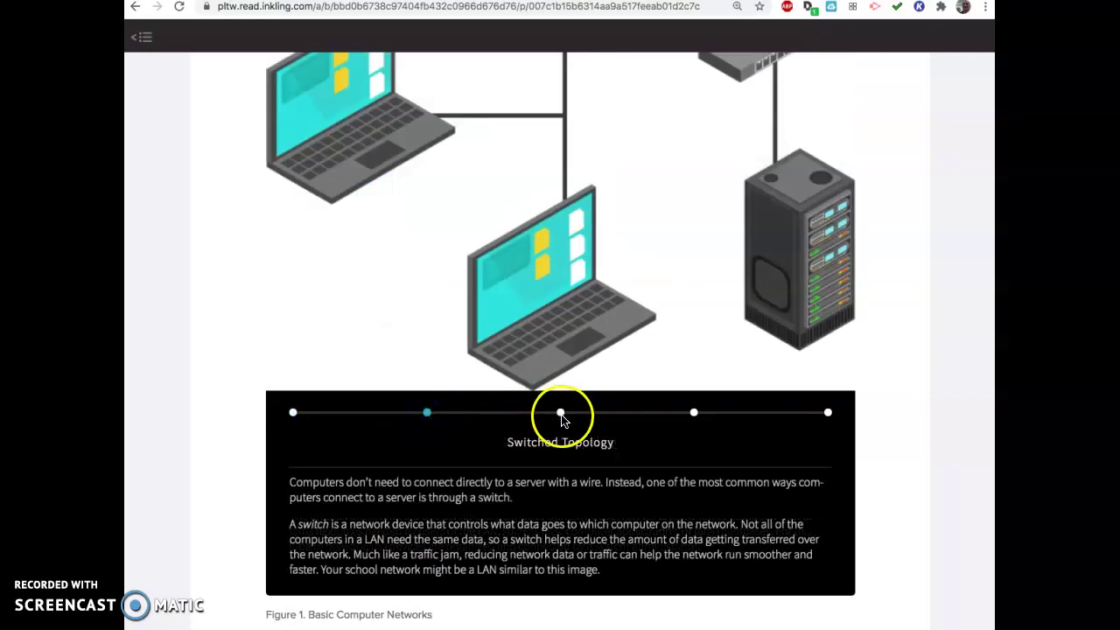
click(561, 416)
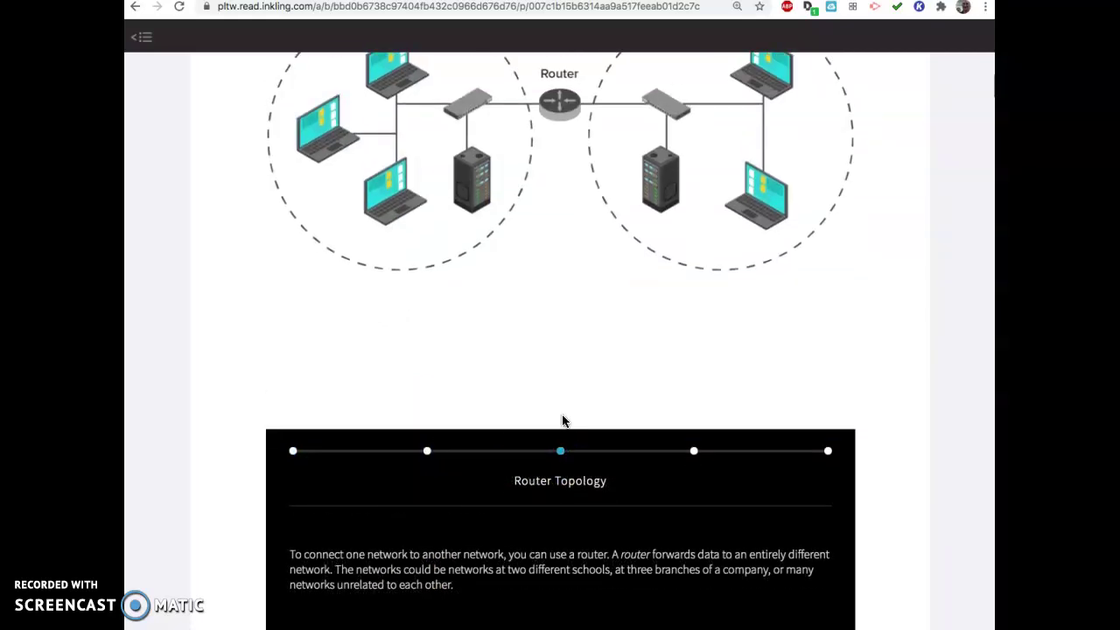
click(694, 464)
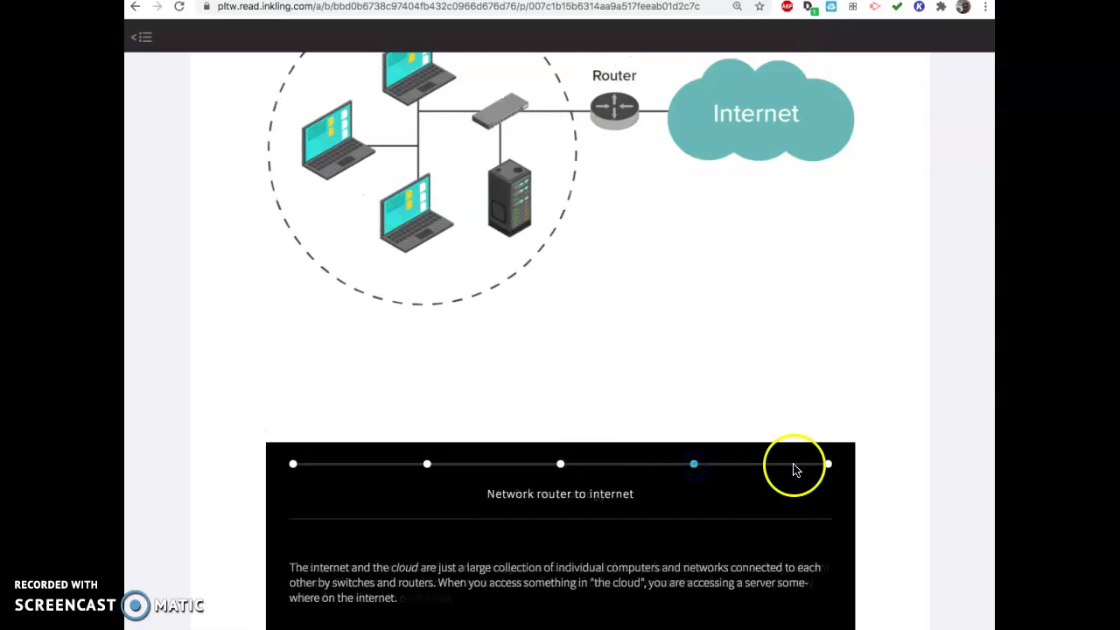
click(828, 465)
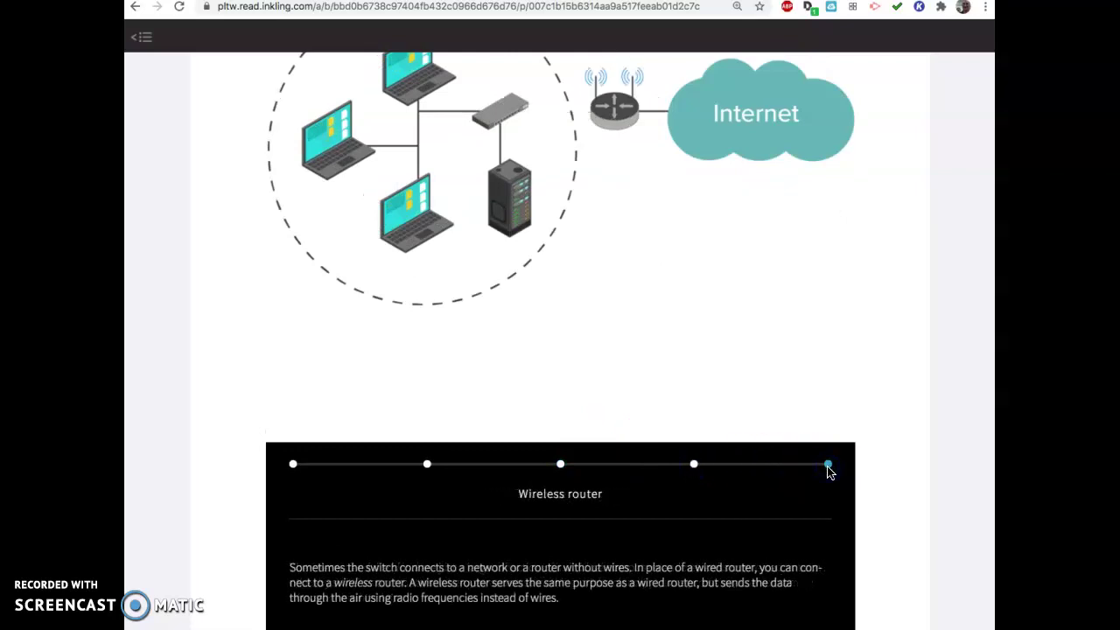
click(293, 464)
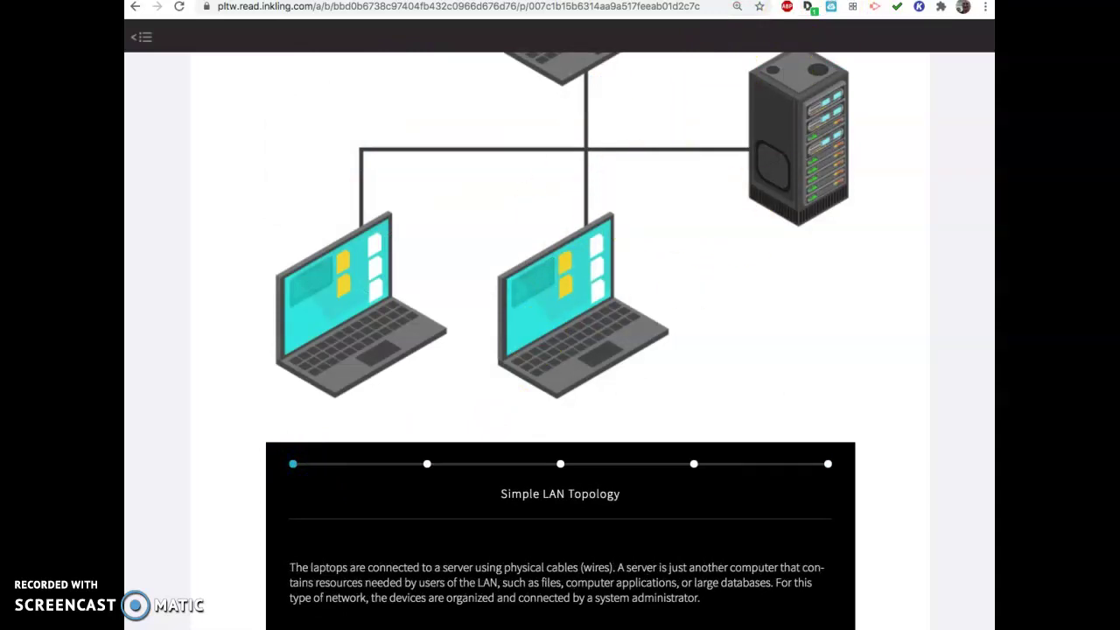
Step: Return to the notebook document and look over the description rows from Simple Lan through Network with Firewall
key(ctrl+Tab)
click(418, 263)
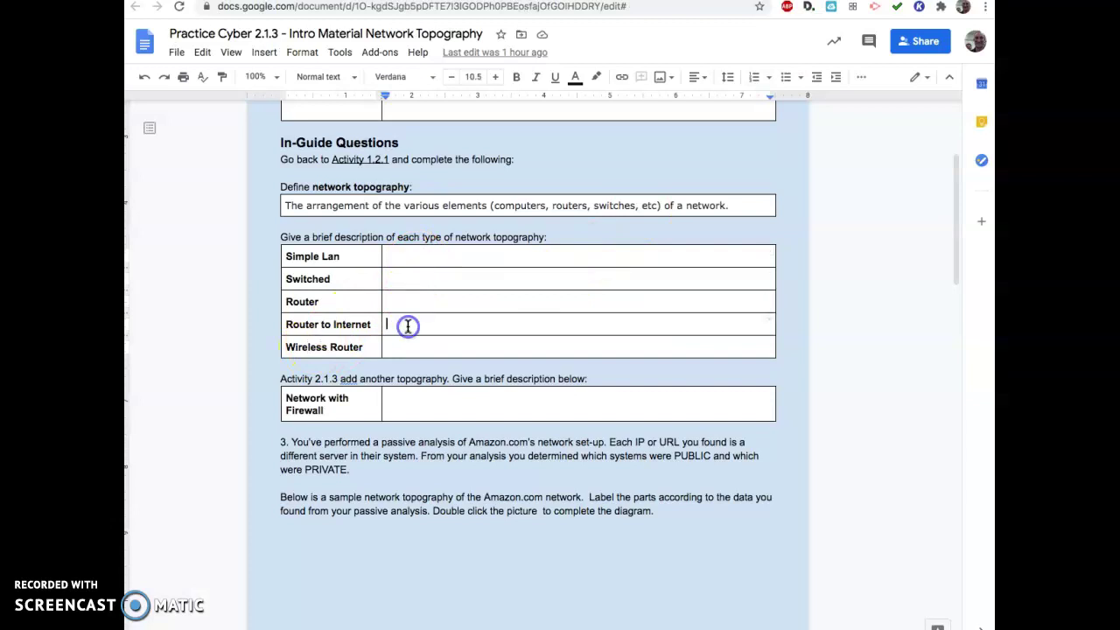
scroll(401, 350, down, 4)
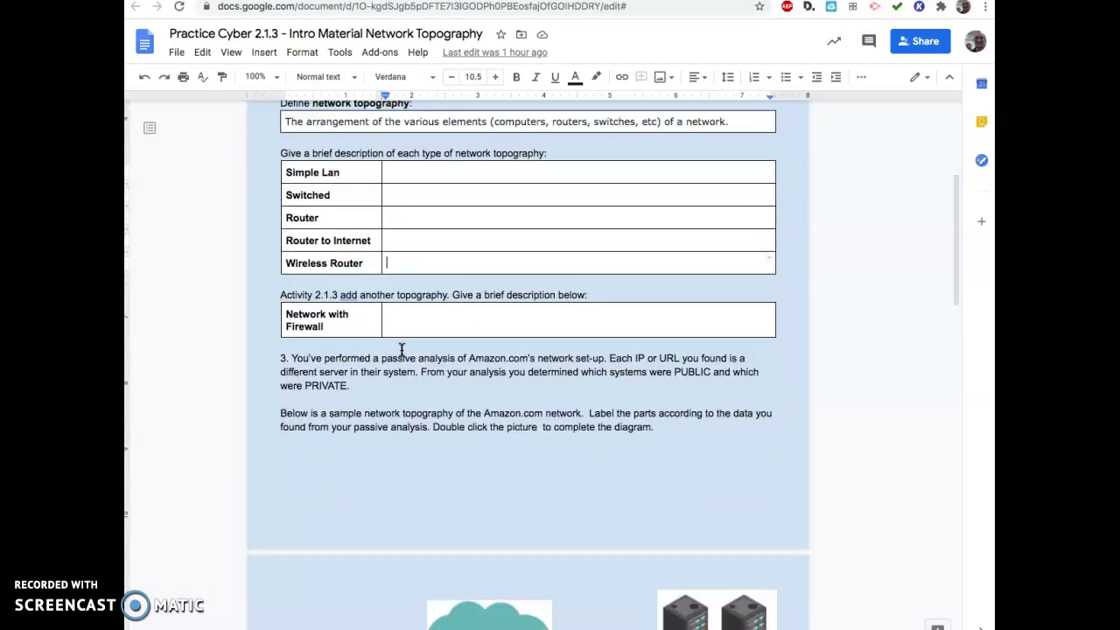
click(420, 247)
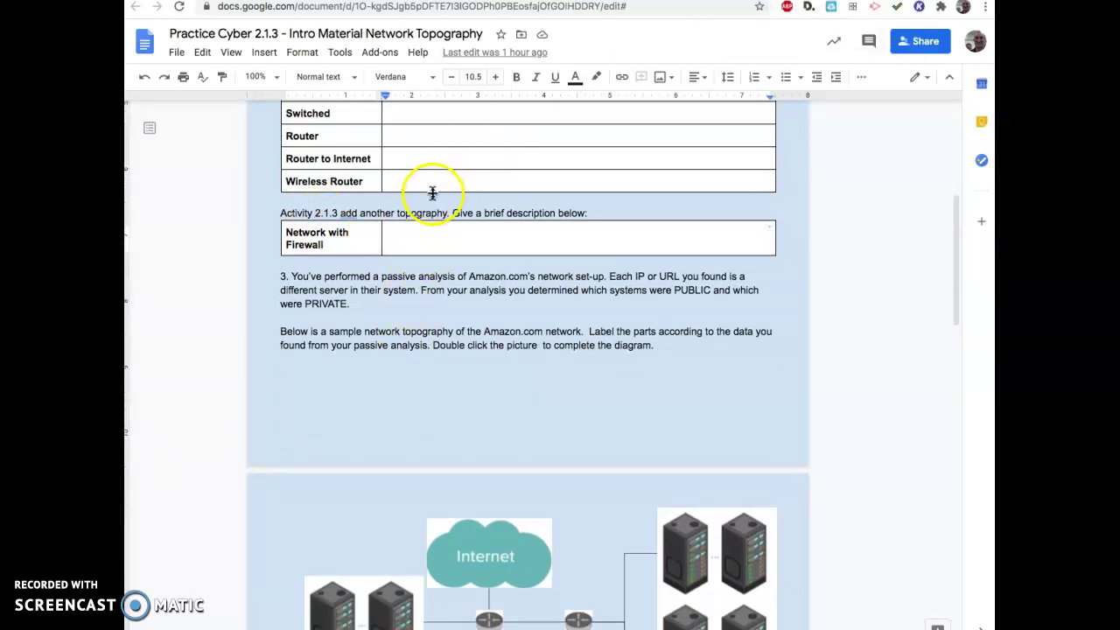
Step: Switch to the Project 2.1.3 page and examine the Network Topology with Firewall diagram and its description
key(ctrl+Tab)
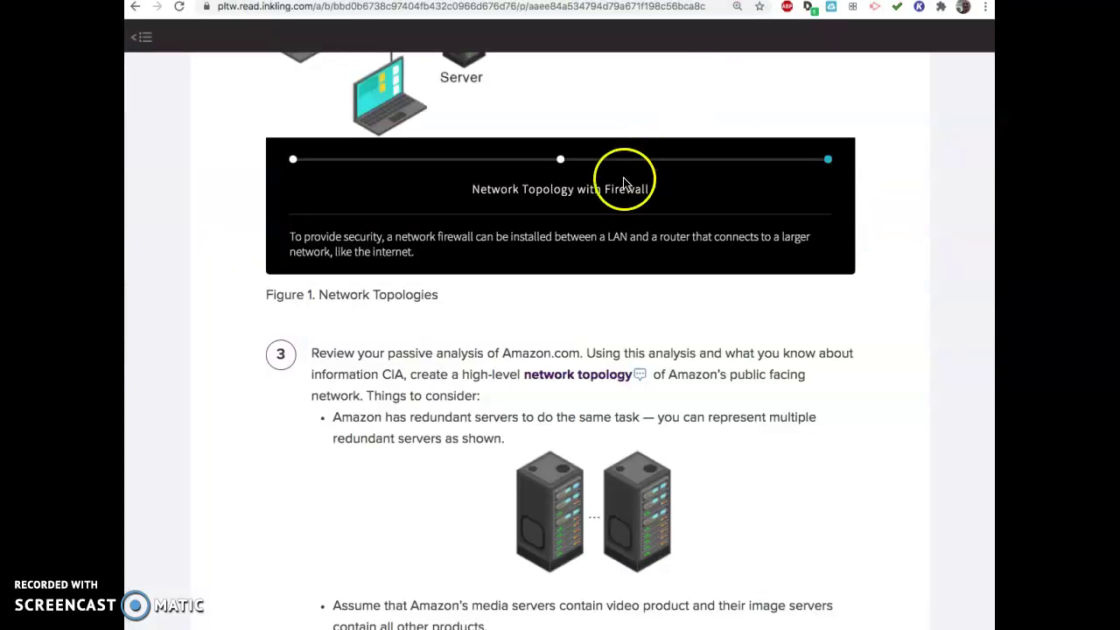
scroll(817, 159, up, 2)
scroll(817, 159, up, 1)
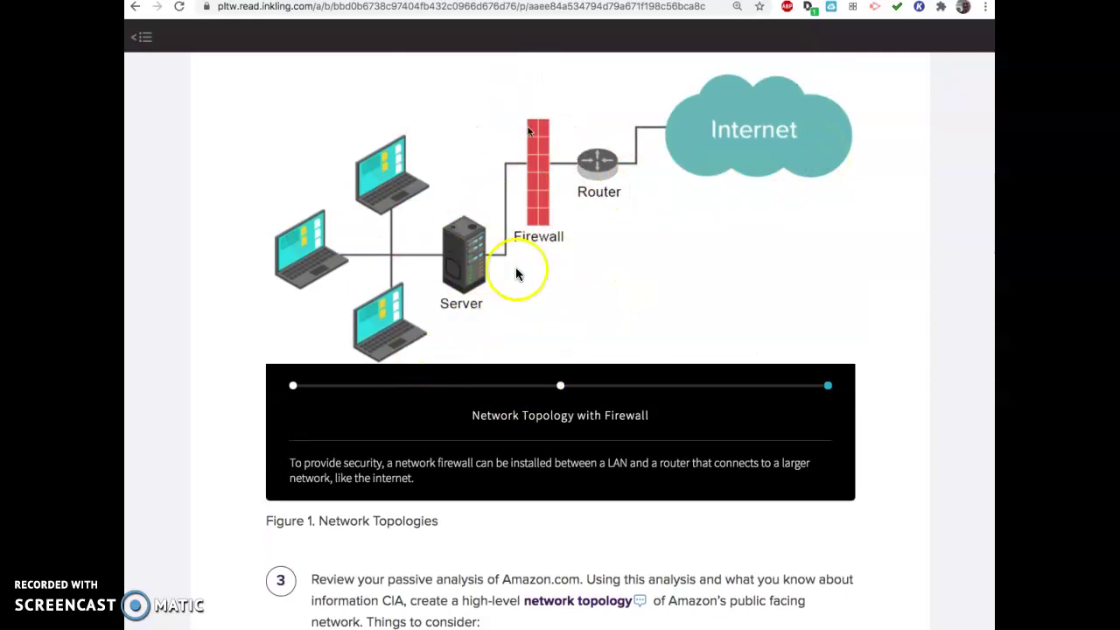
Step: Back in the notebook document, examine question 3, the sample Amazon.com network diagram with its word bank, and the question 4 prompts
key(ctrl+shift+Tab)
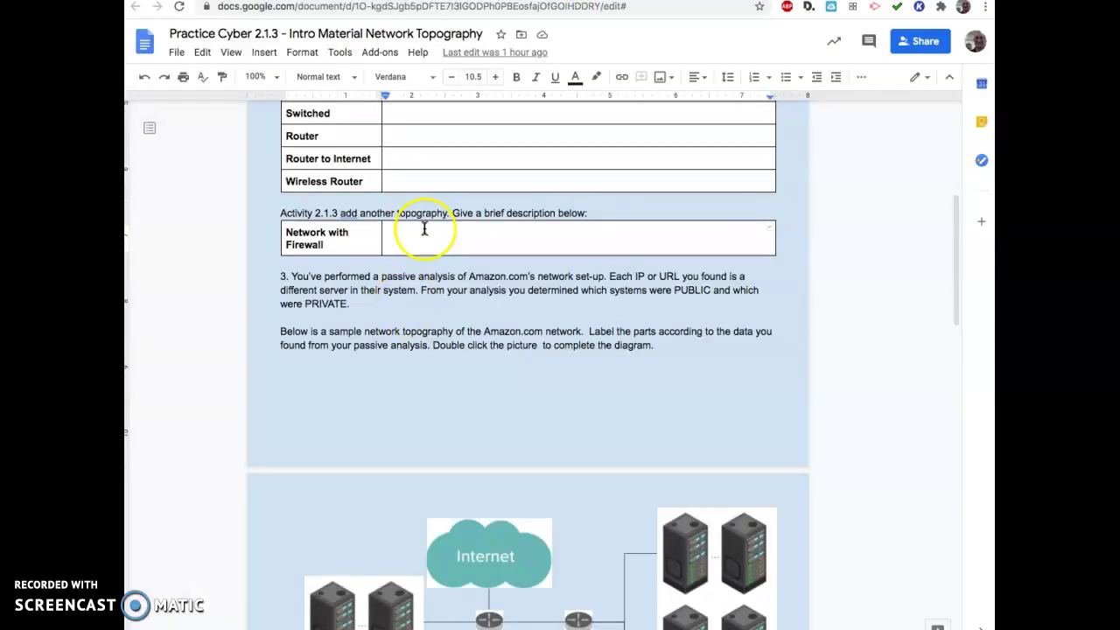
scroll(423, 226, down, 1)
scroll(424, 226, down, 1)
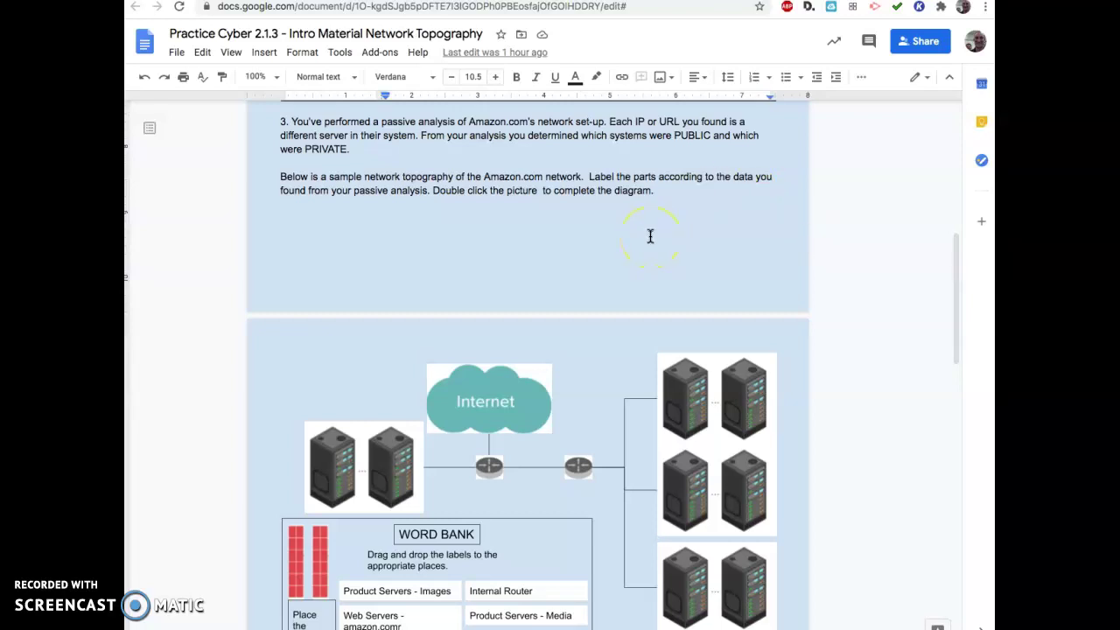
scroll(650, 236, down, 2)
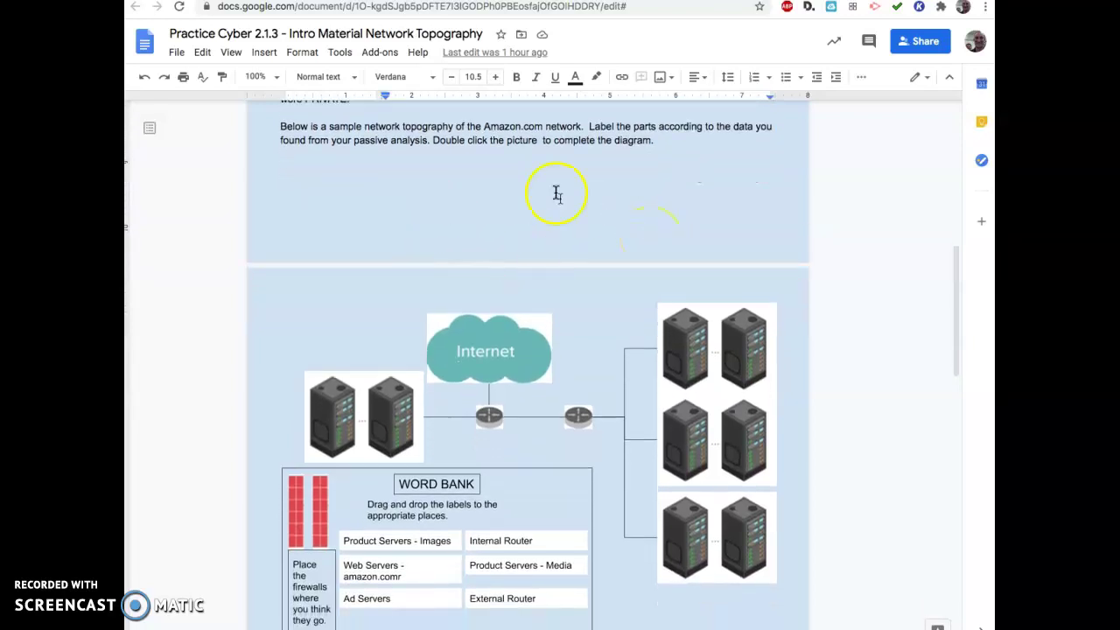
scroll(615, 297, down, 3)
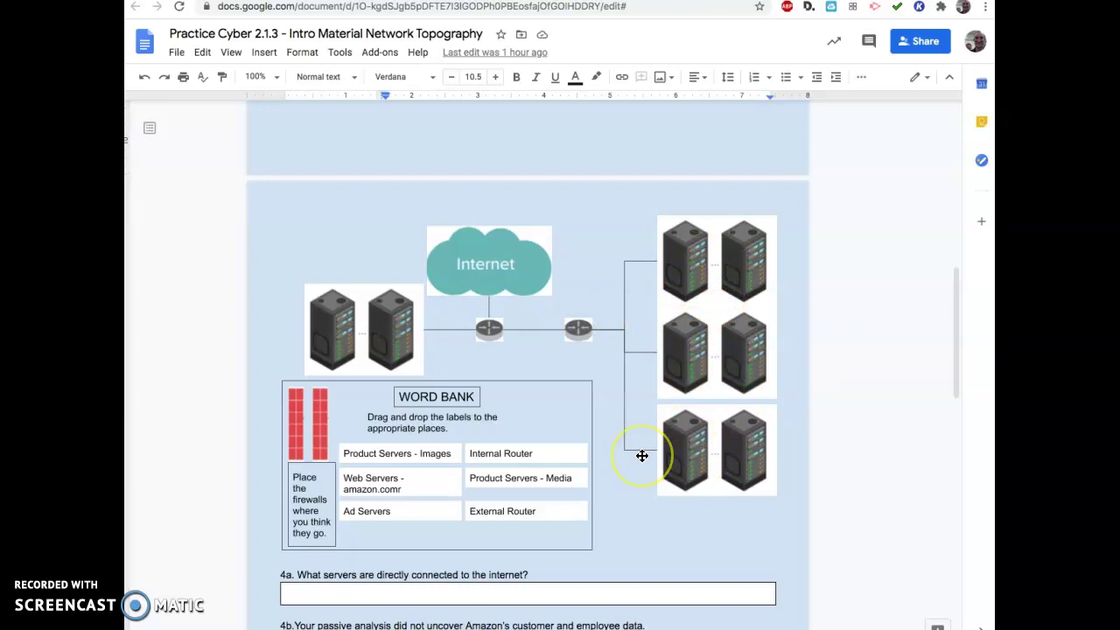
scroll(642, 454, down, 1)
scroll(642, 454, up, 3)
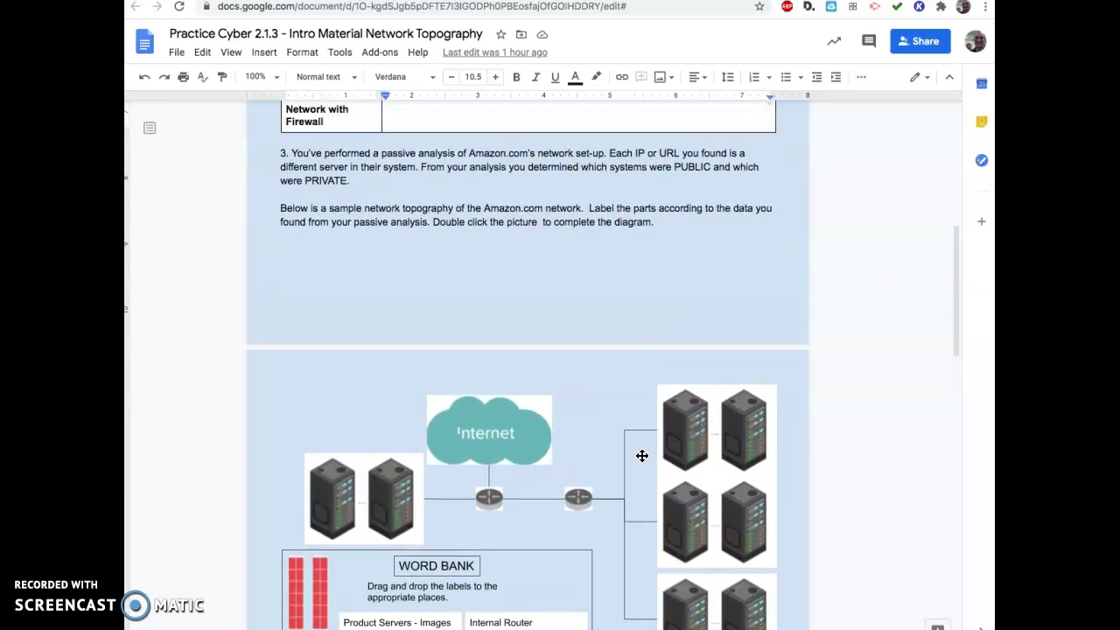
scroll(642, 455, down, 1)
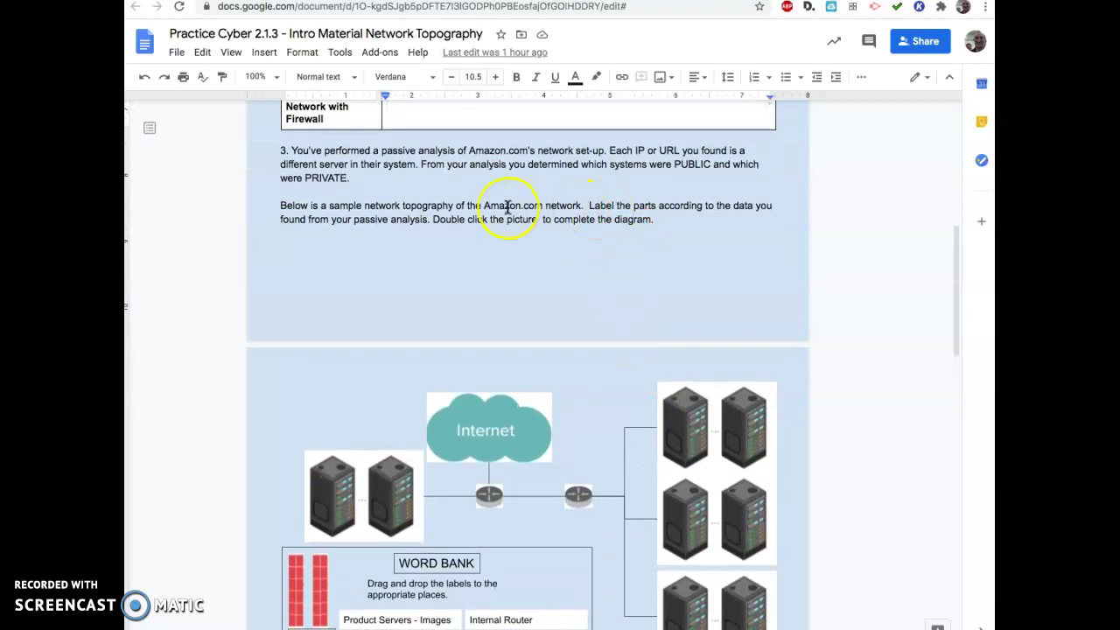
scroll(507, 206, down, 2)
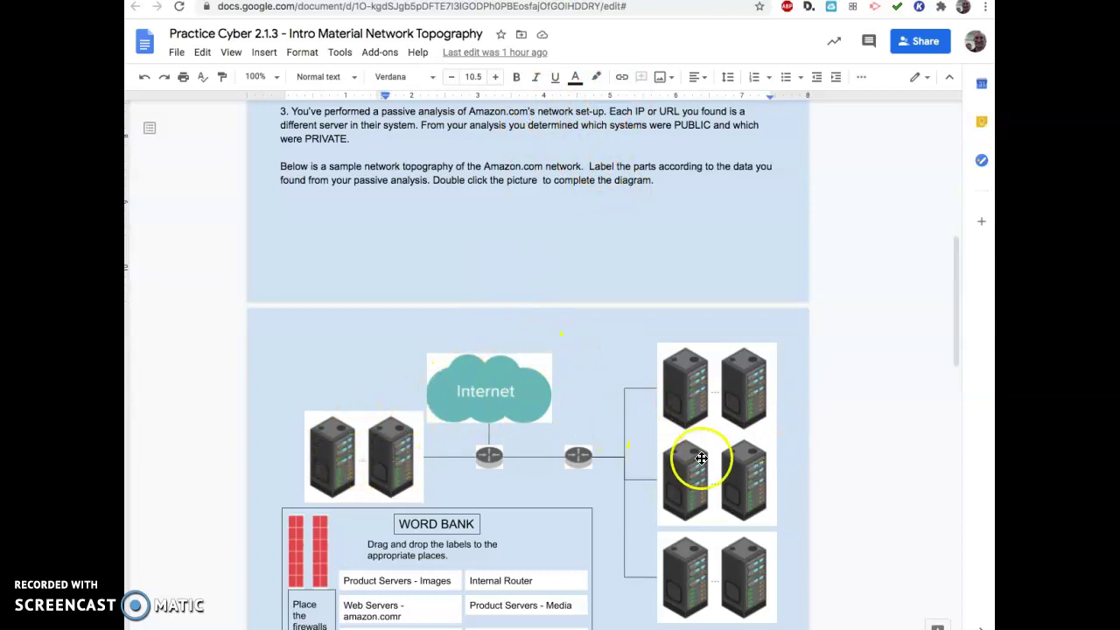
scroll(466, 375, down, 5)
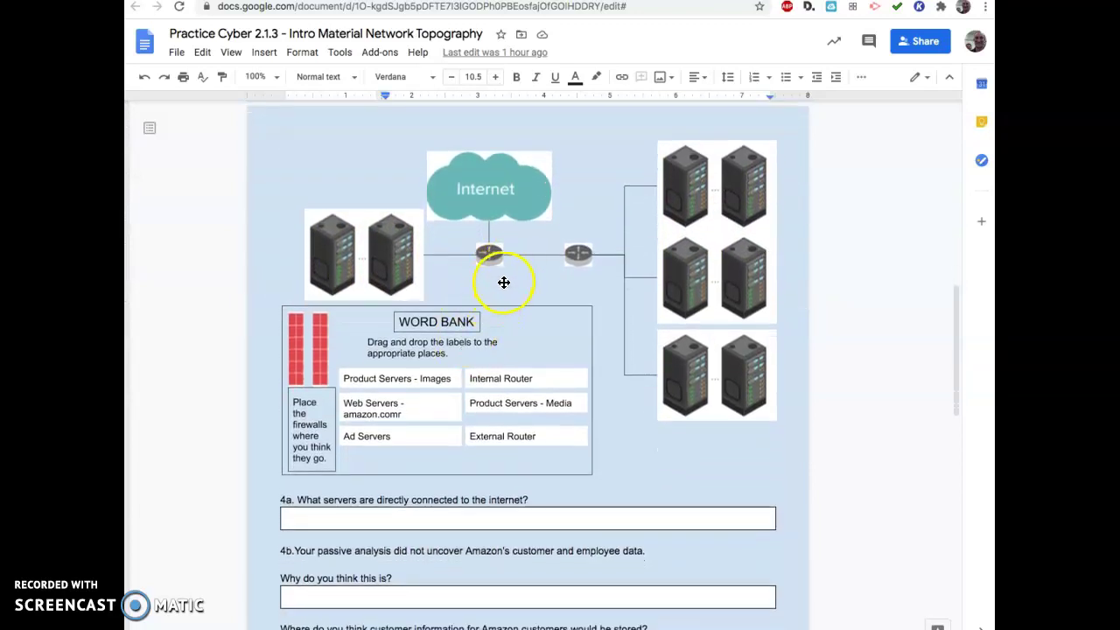
Step: Open the Amazon network drawing for editing and place one firewall between the web-side server pair and the router below the Internet cloud
double_click(504, 281)
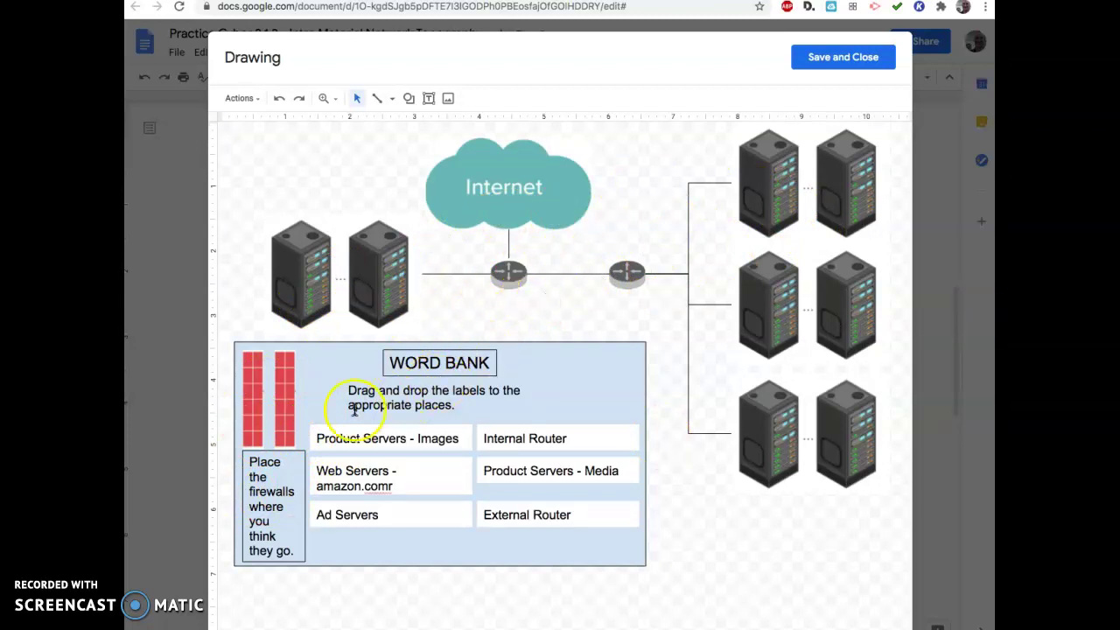
click(287, 398)
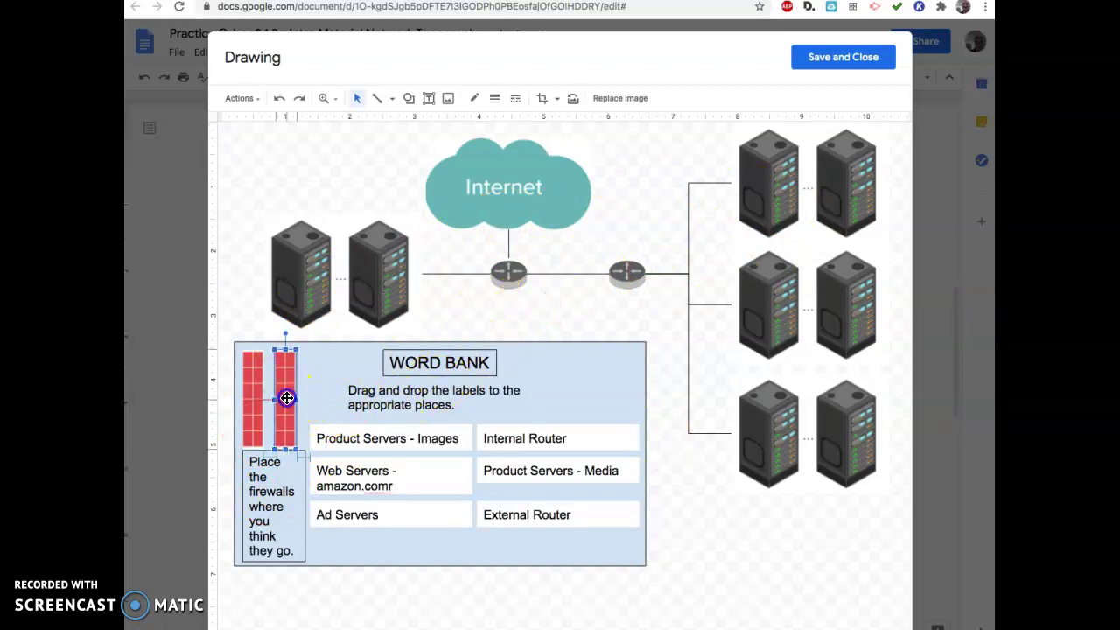
drag(287, 398, 452, 271)
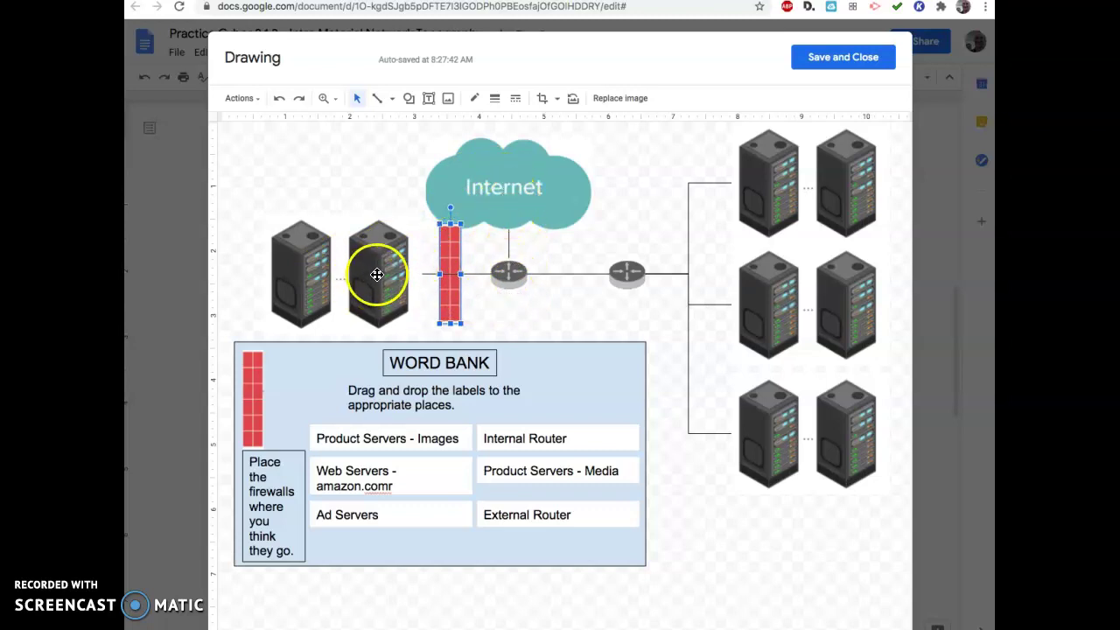
Step: Place the Web Servers label above the server pair beside the Internet cloud and correct its text to "Web Servers - amazon.com"
click(354, 479)
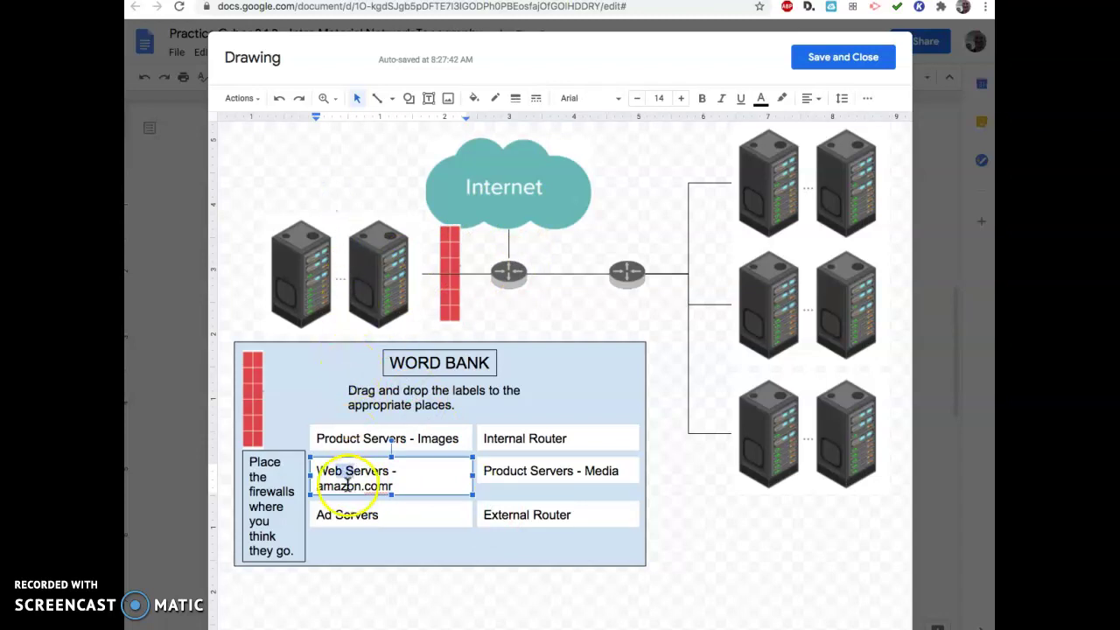
drag(359, 462, 308, 183)
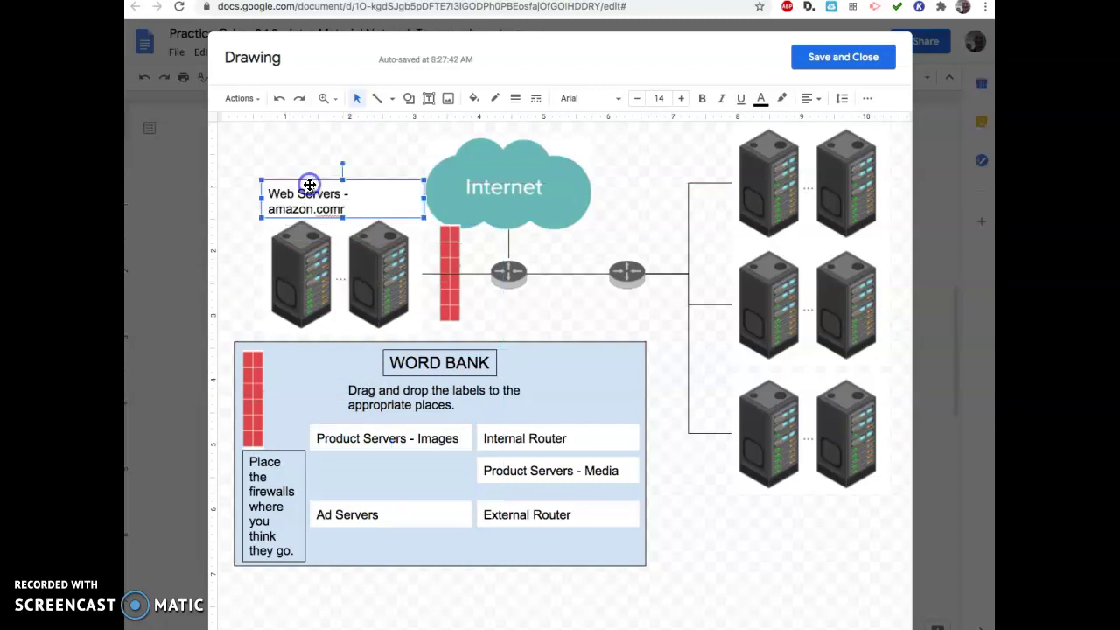
click(347, 209)
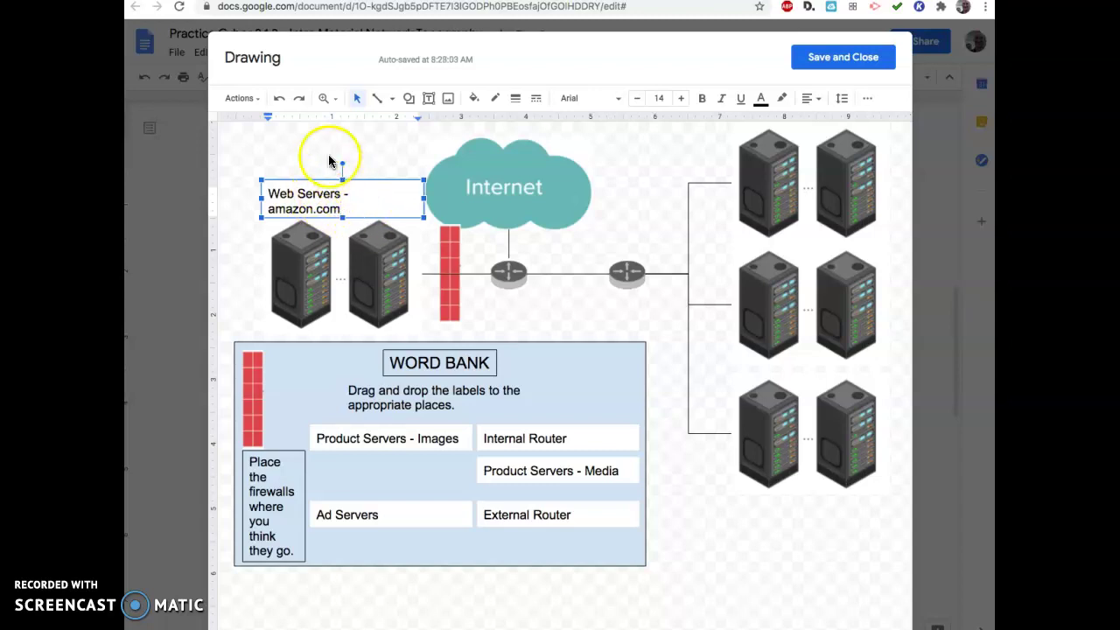
click(318, 194)
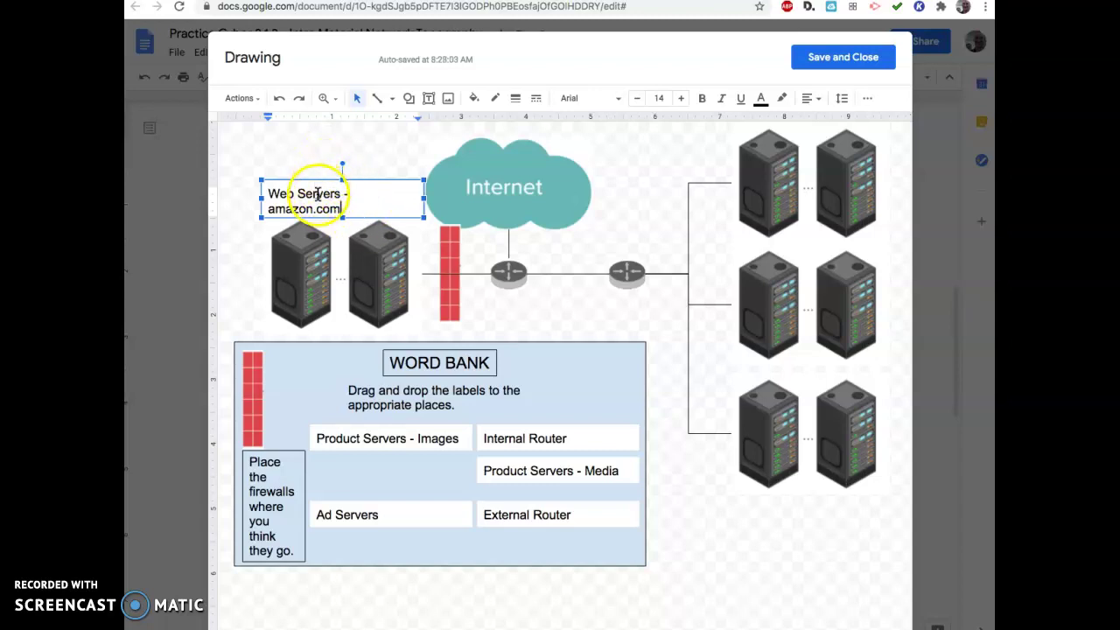
click(364, 185)
drag(363, 186, 368, 183)
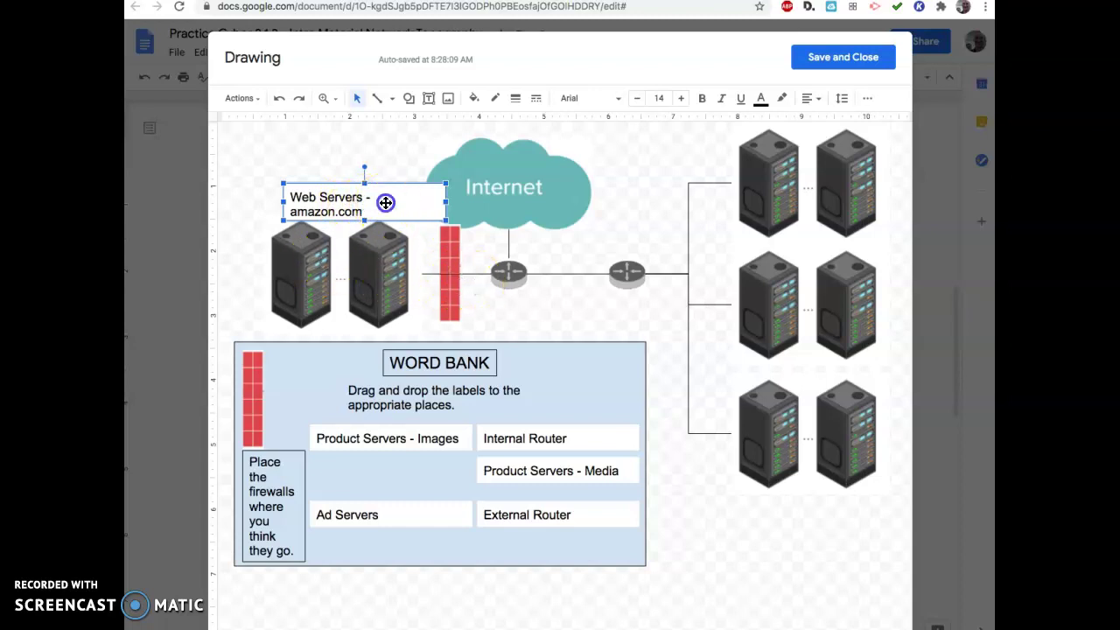
drag(382, 200, 343, 203)
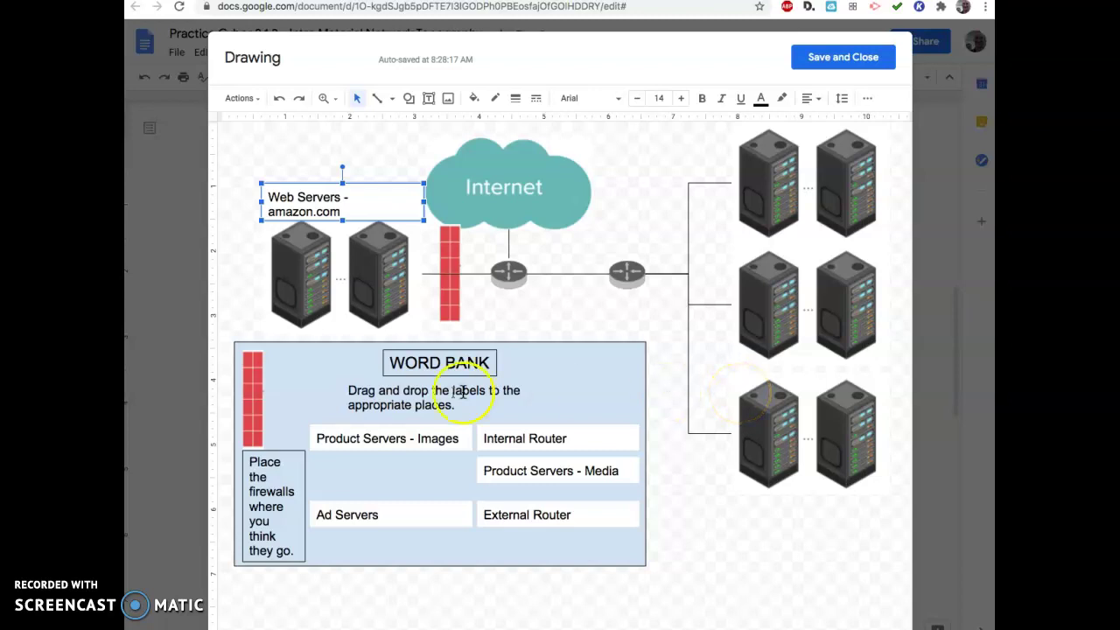
Step: Place the Product Servers - Images label on the uppermost branched server pair and the remaining firewall between the second router and the branches, and save the drawing
click(377, 442)
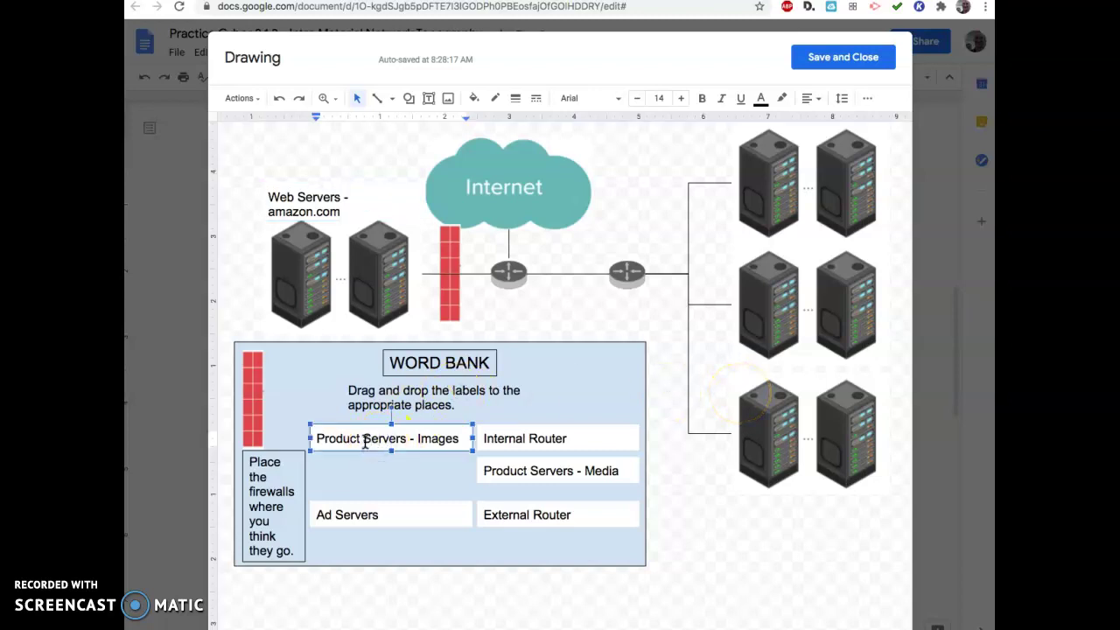
drag(386, 424, 790, 198)
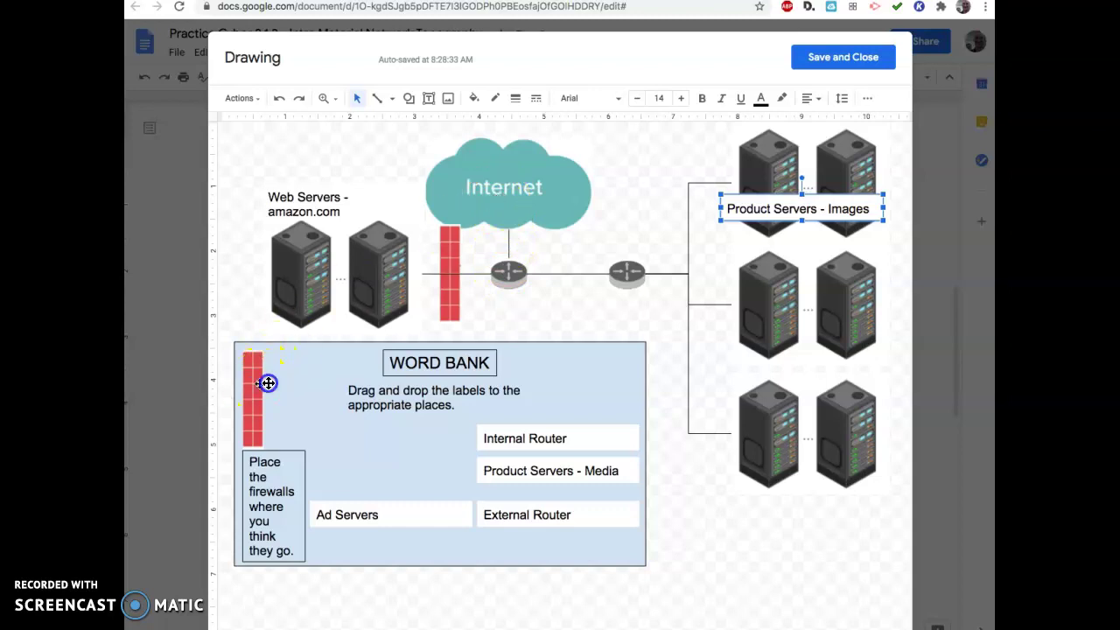
drag(257, 383, 665, 267)
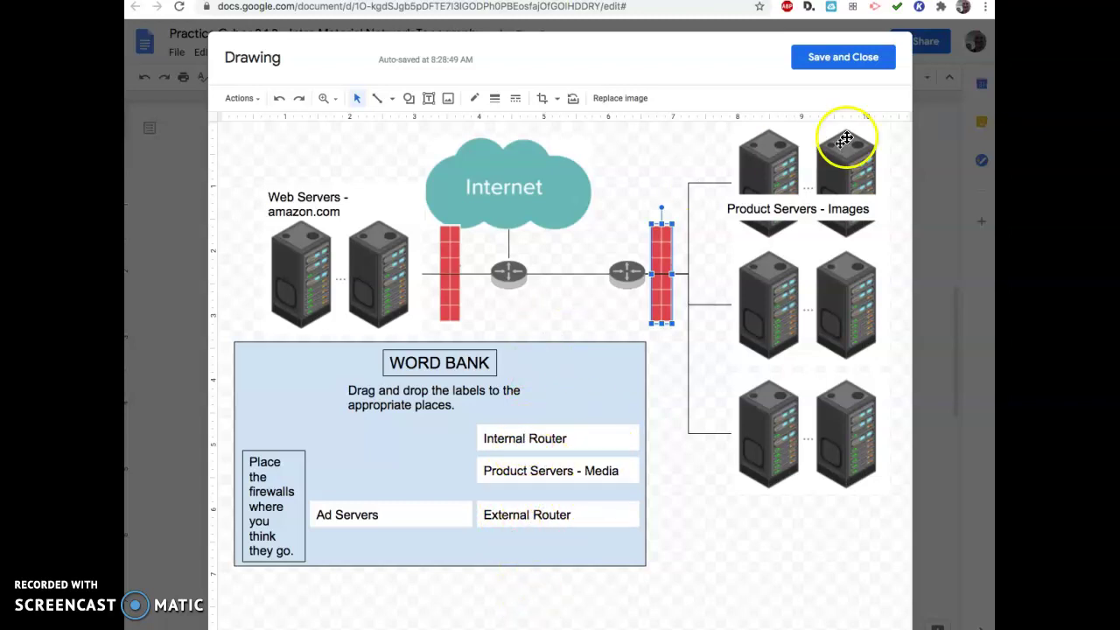
click(866, 59)
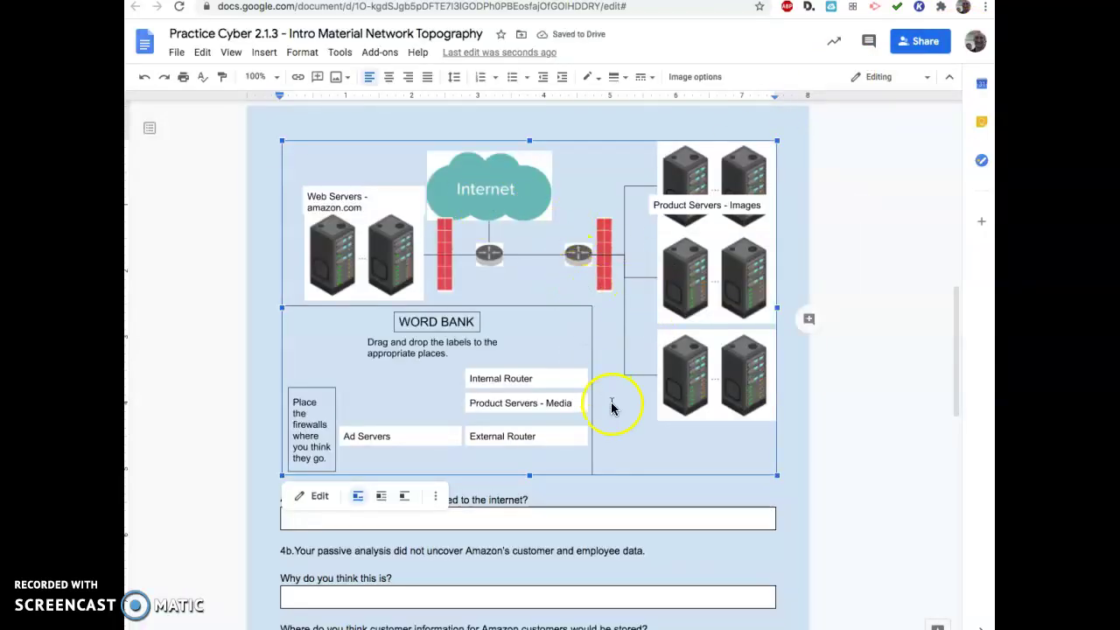
Step: Answer 4a with "Web Servers" and 4b's why question with "They protected the customer employee data behind internal routers and firewalls (not public facing)"
scroll(612, 406, down, 3)
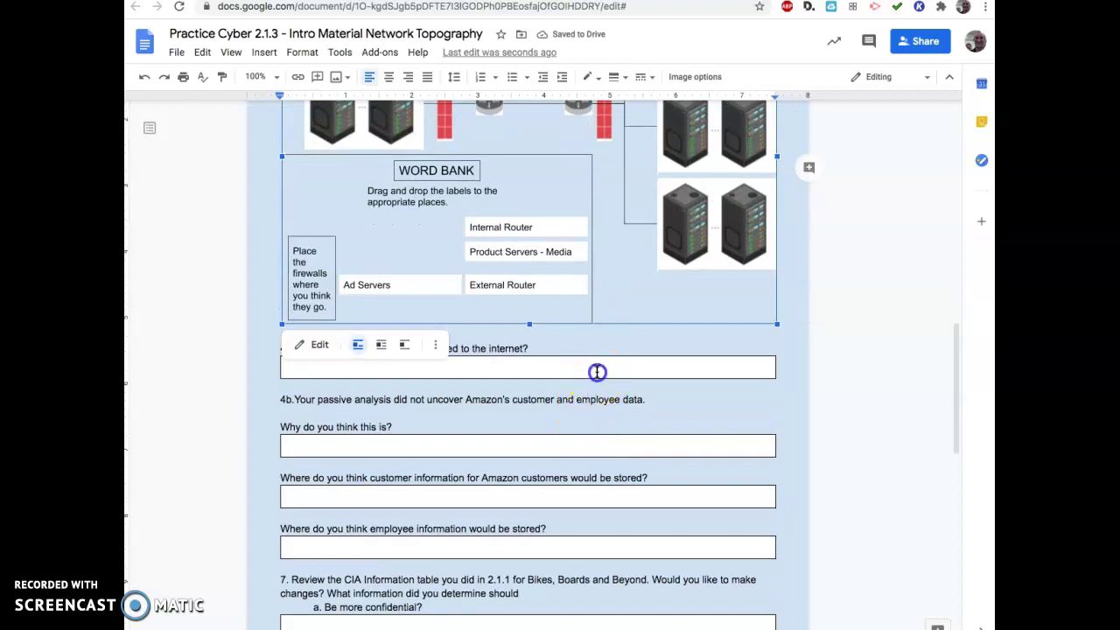
click(596, 371)
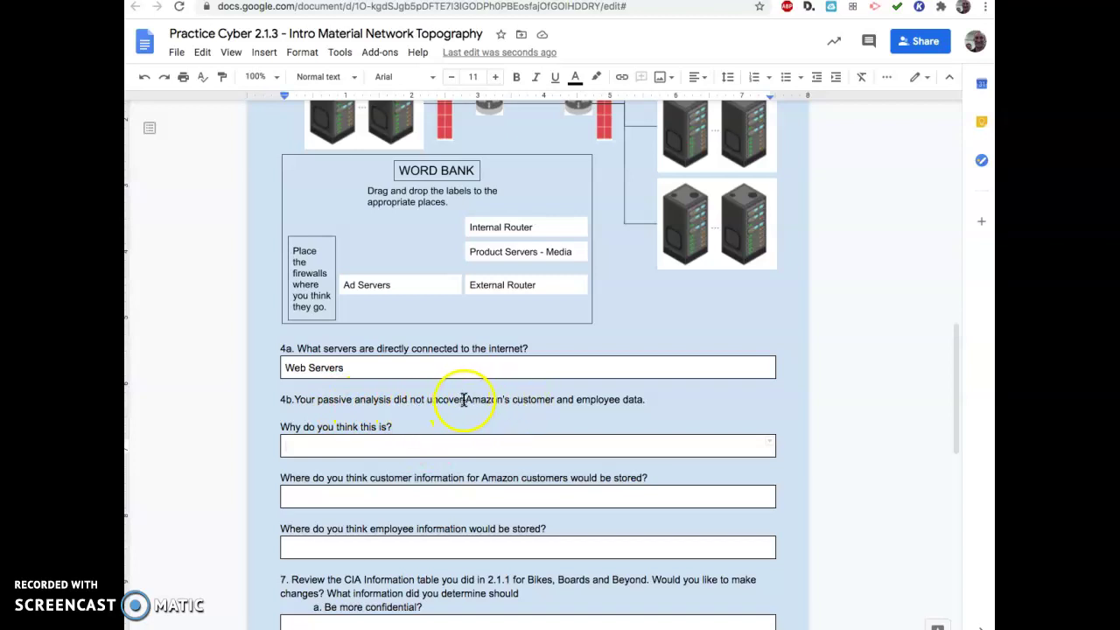
drag(464, 400, 618, 400)
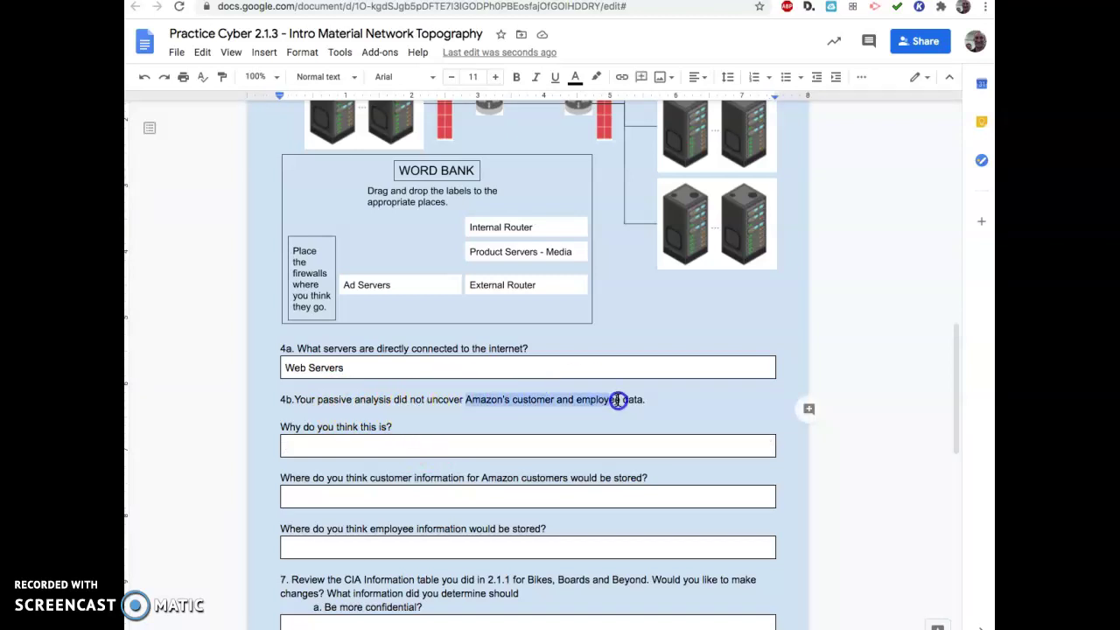
click(439, 448)
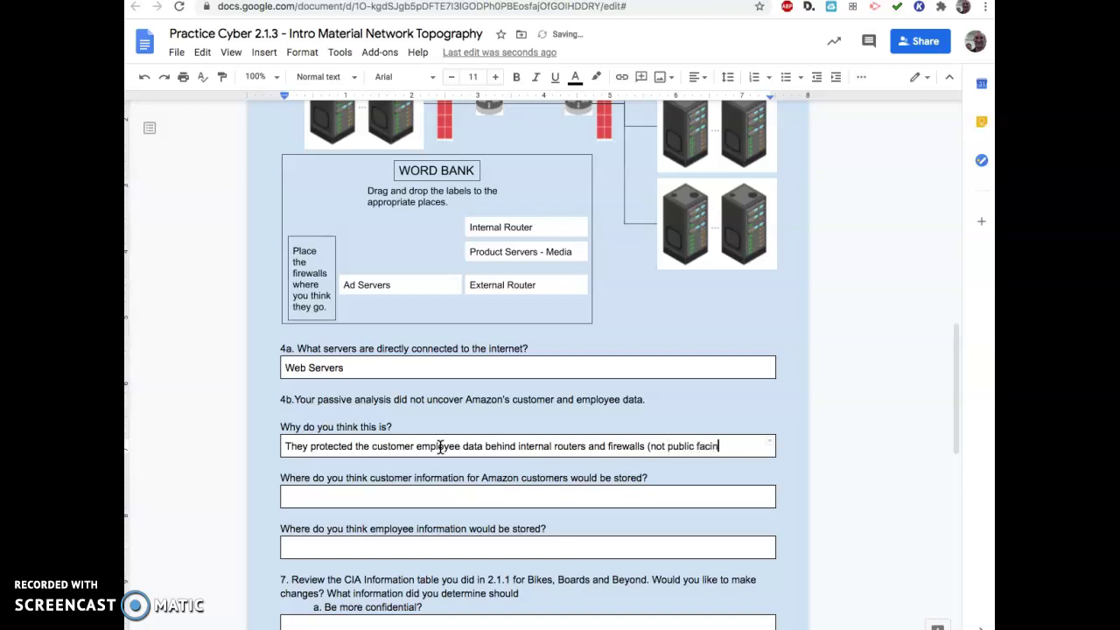
Step: Check the network diagram and answer where employee information would be stored with "Internal Network (not public facing)"
click(350, 497)
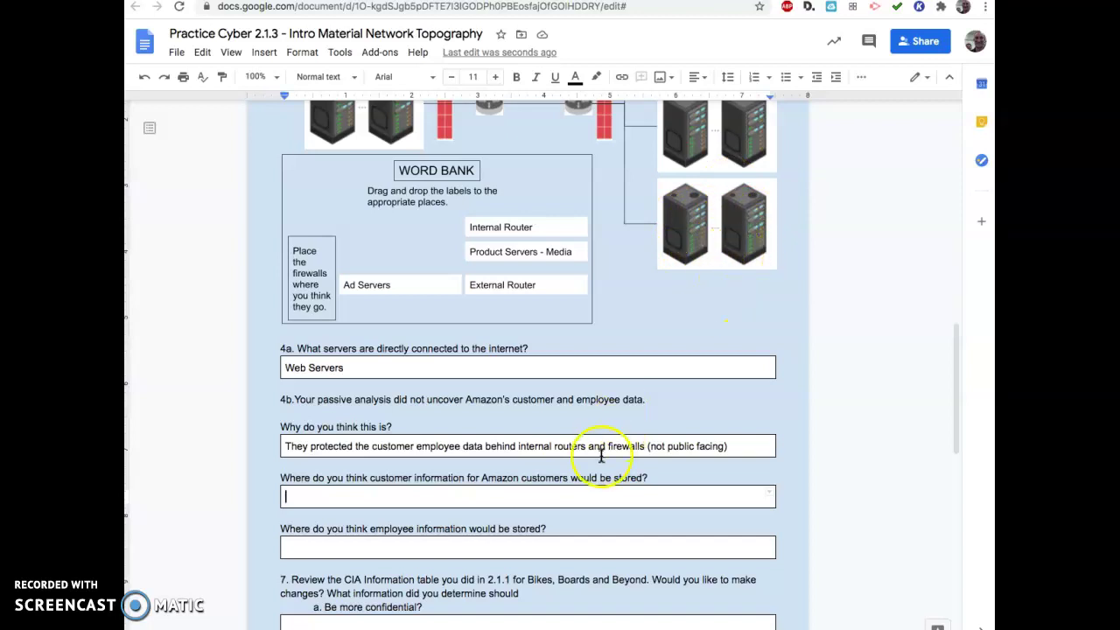
scroll(555, 558, down, 2)
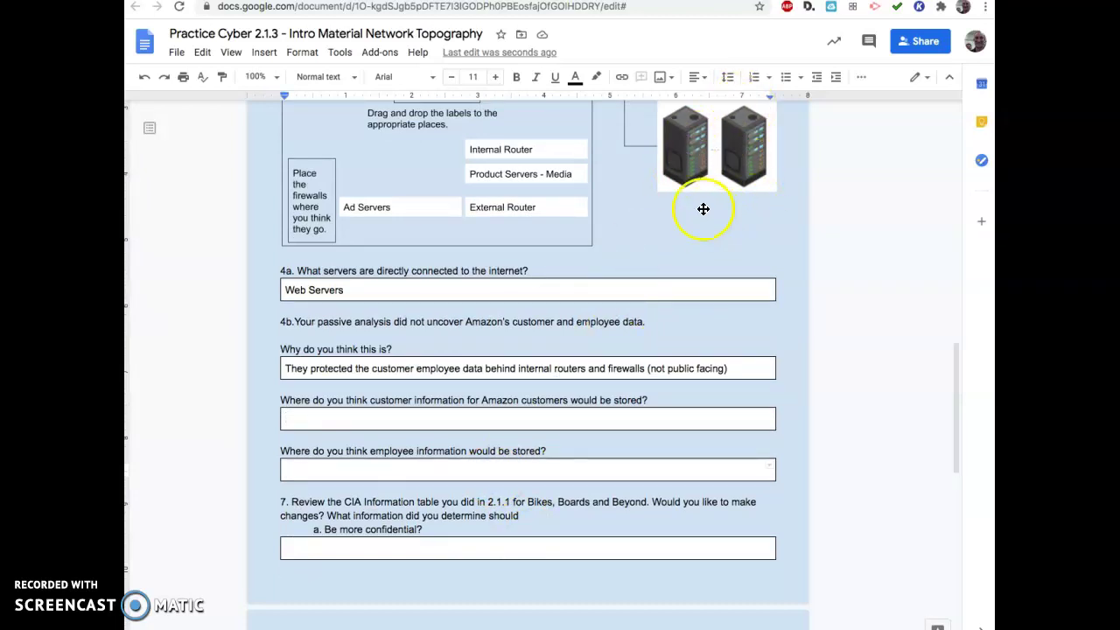
scroll(670, 196, up, 5)
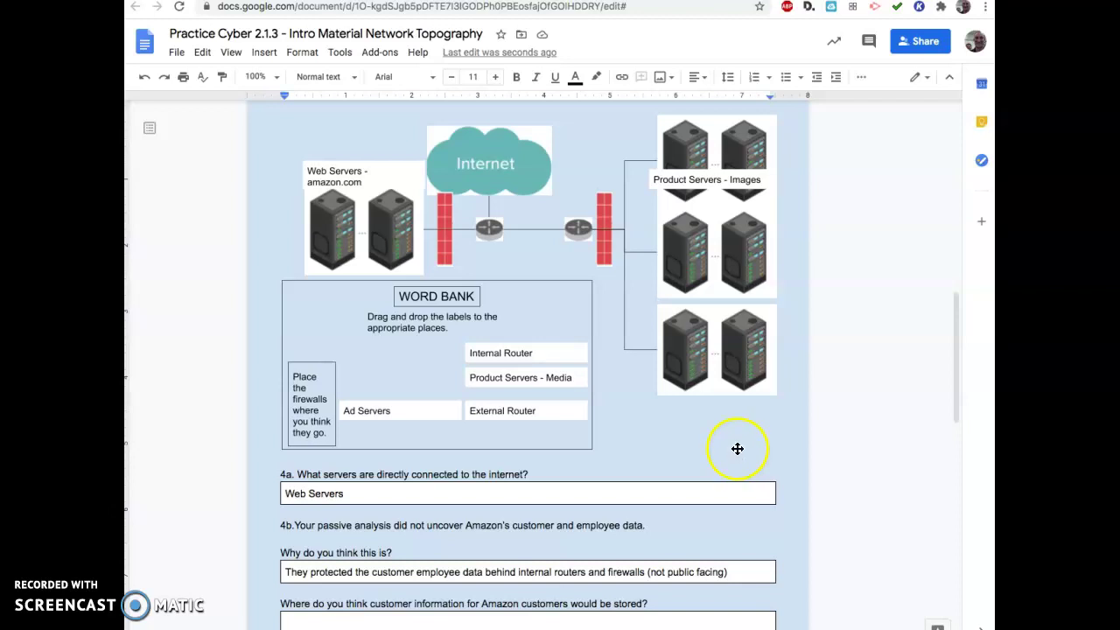
scroll(702, 387, down, 2)
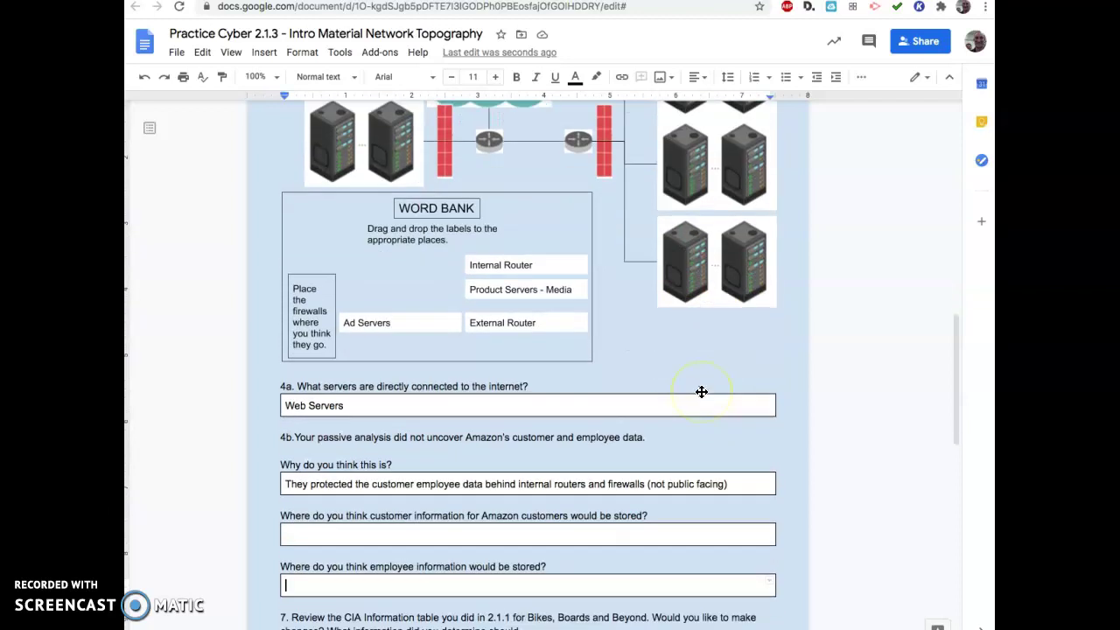
scroll(701, 387, down, 1)
click(682, 482)
scroll(683, 484, down, 2)
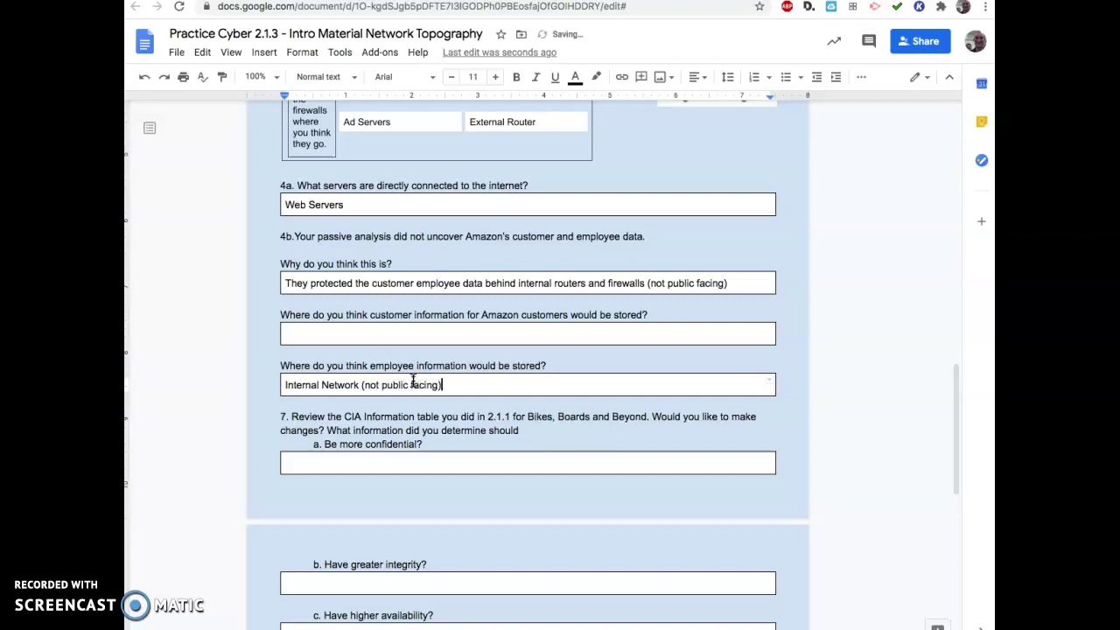
Step: Review the diagram and question 4 answers, and read questions 7 and 8 on the CIA Information table and the project notebook
scroll(444, 392, up, 5)
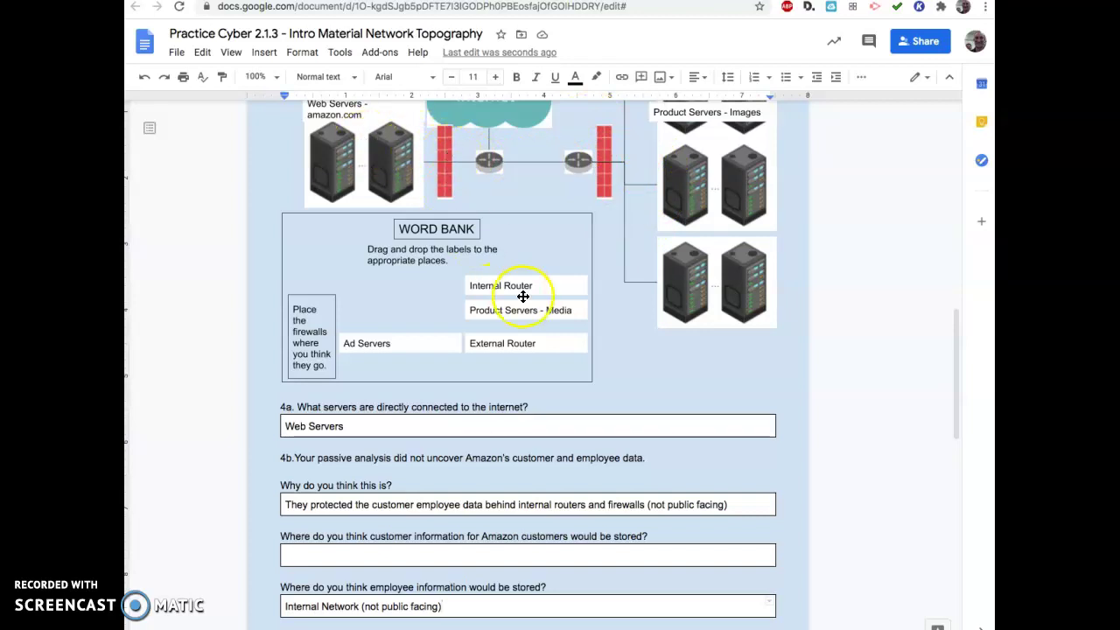
scroll(522, 296, down, 3)
scroll(522, 297, down, 3)
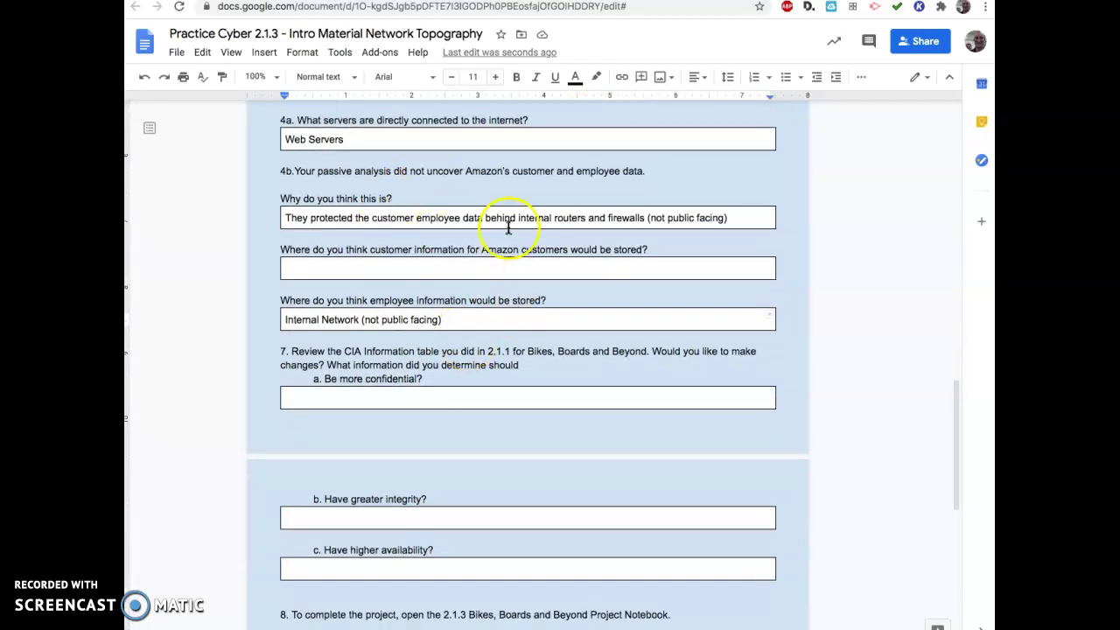
scroll(452, 387, down, 4)
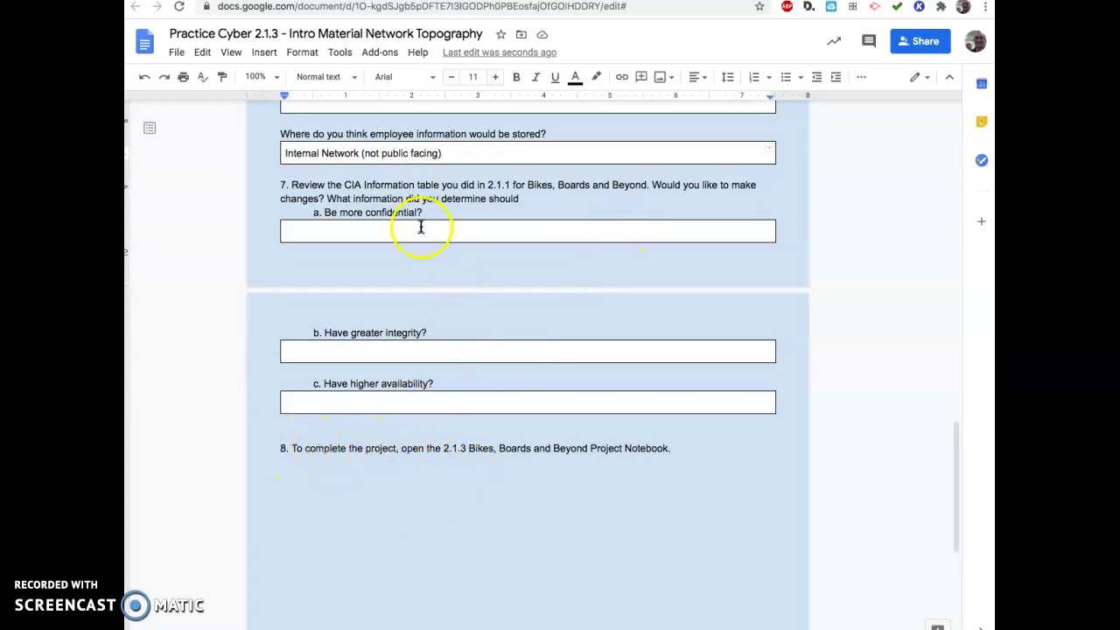
click(285, 184)
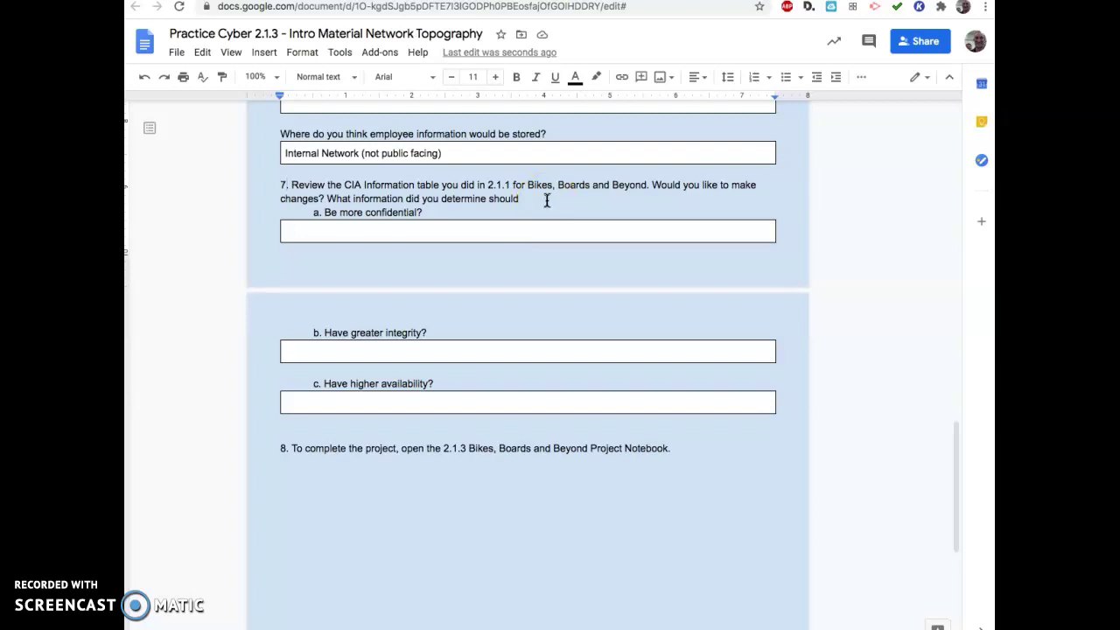
Step: Switch to the Activity 2.1.1 Confidentiality, Integrity, and Availability page and find the E-Commerce CIA Information Table
key(ctrl+Tab)
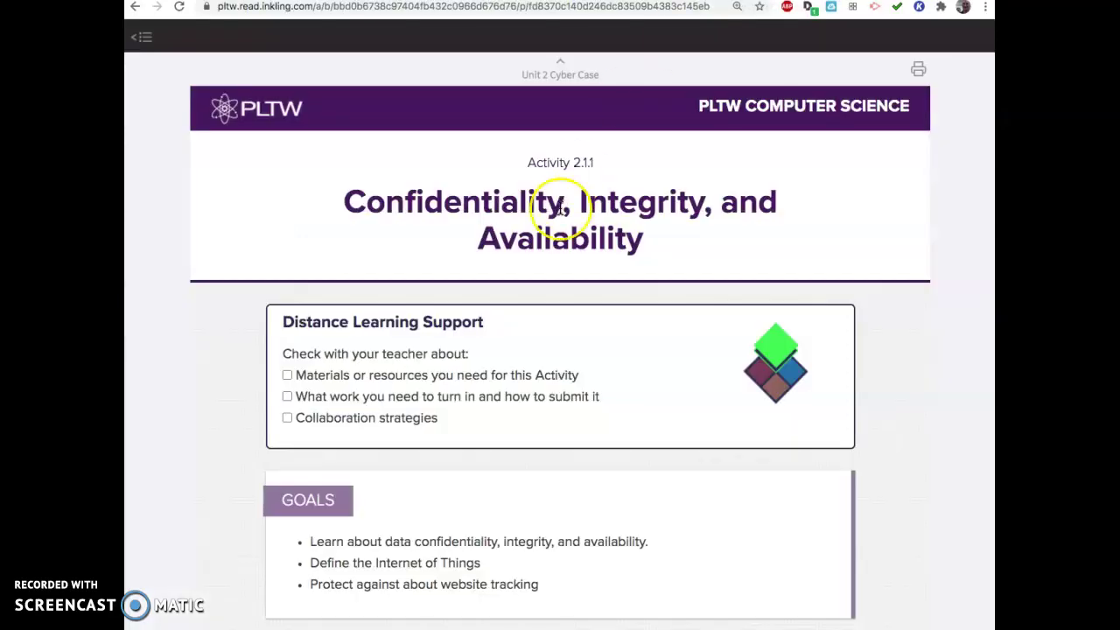
scroll(556, 206, down, 2)
scroll(560, 210, down, 15)
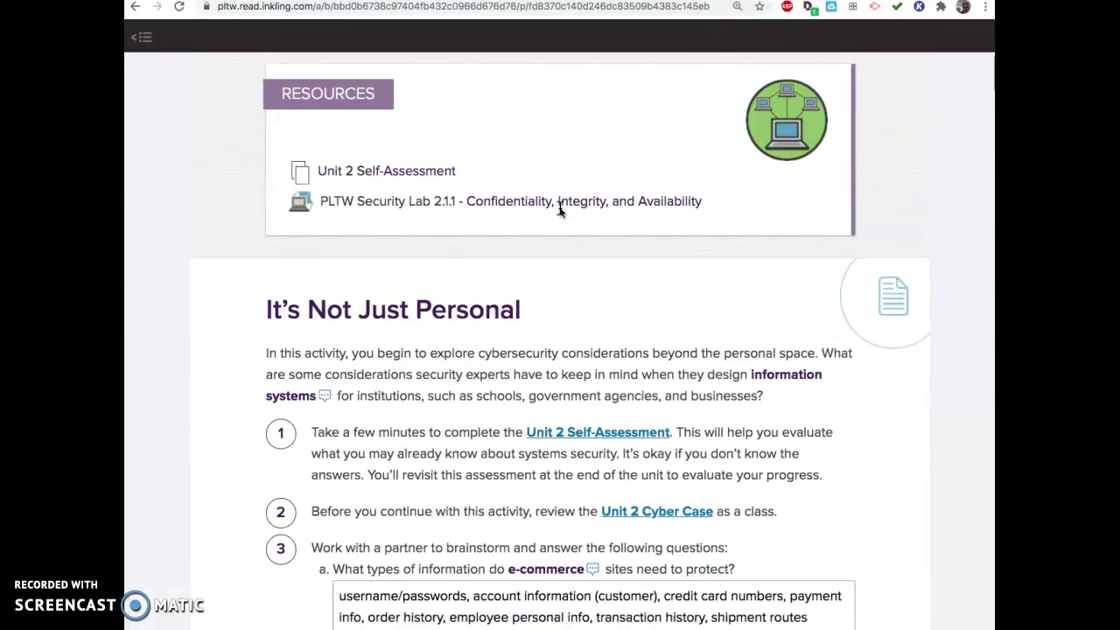
scroll(559, 208, down, 20)
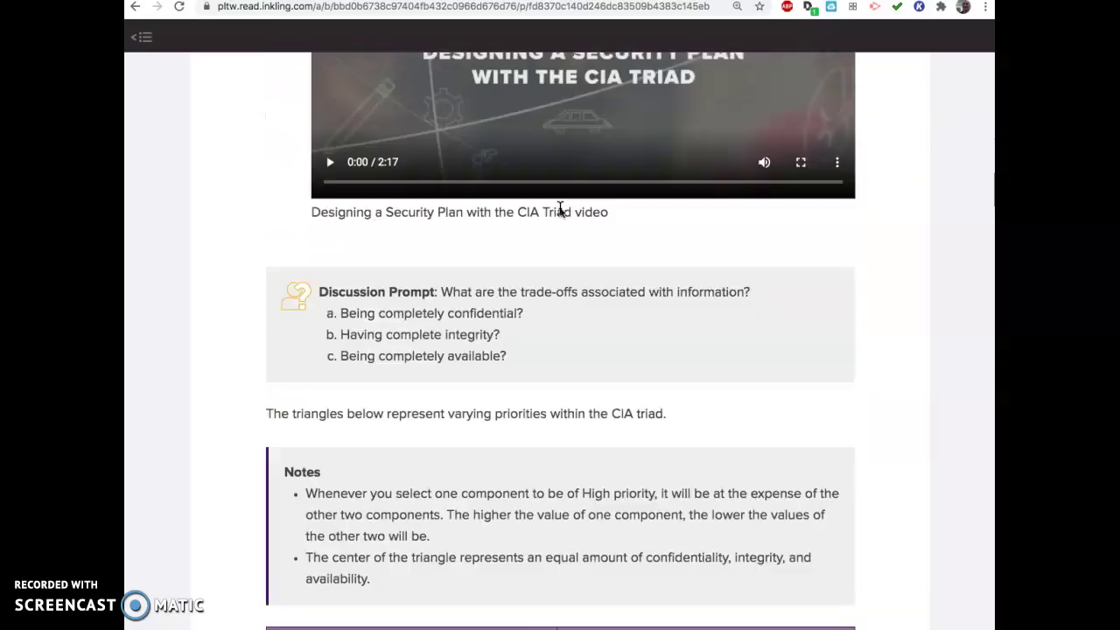
scroll(560, 210, down, 7)
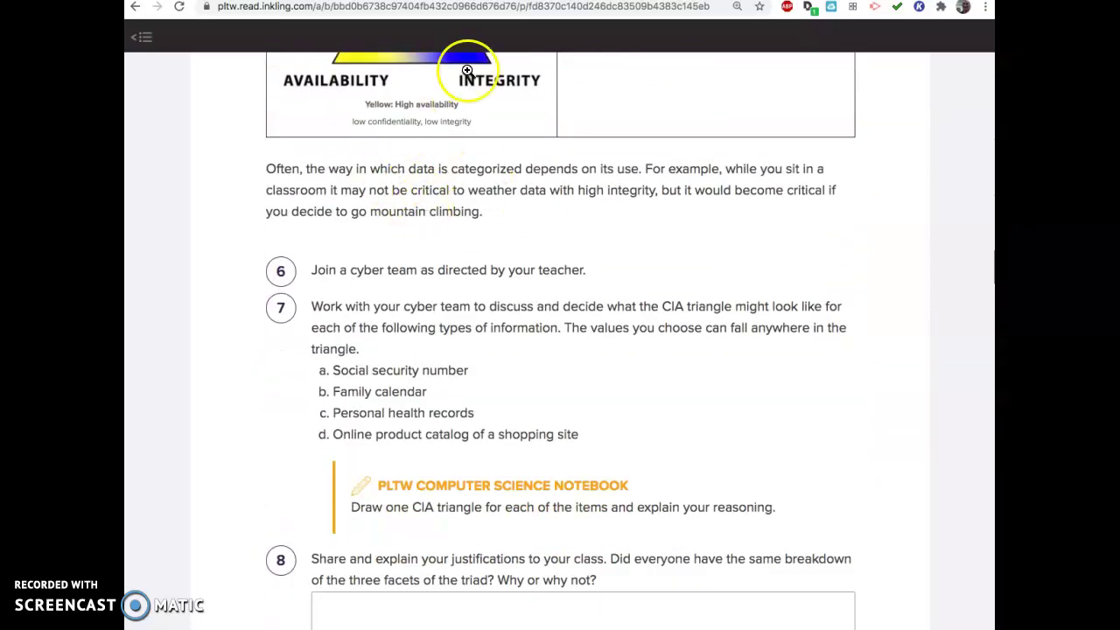
scroll(525, 217, down, 7)
scroll(450, 220, down, 12)
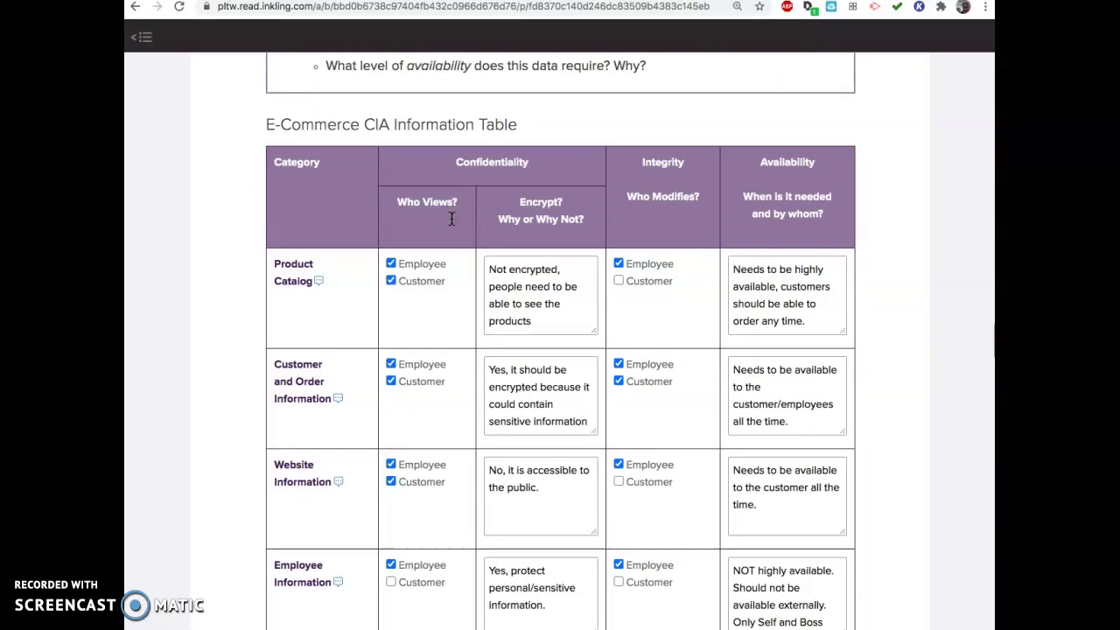
scroll(450, 220, up, 1)
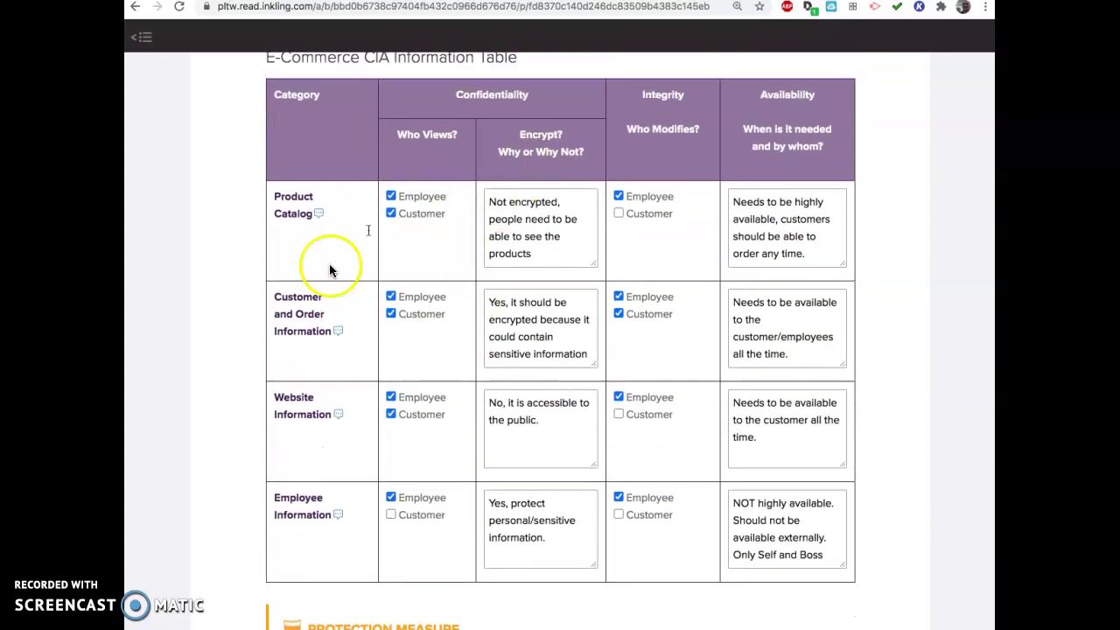
Step: Examine the Product Catalog row of the E-Commerce CIA Information Table, including its definition and its availability entry
click(447, 382)
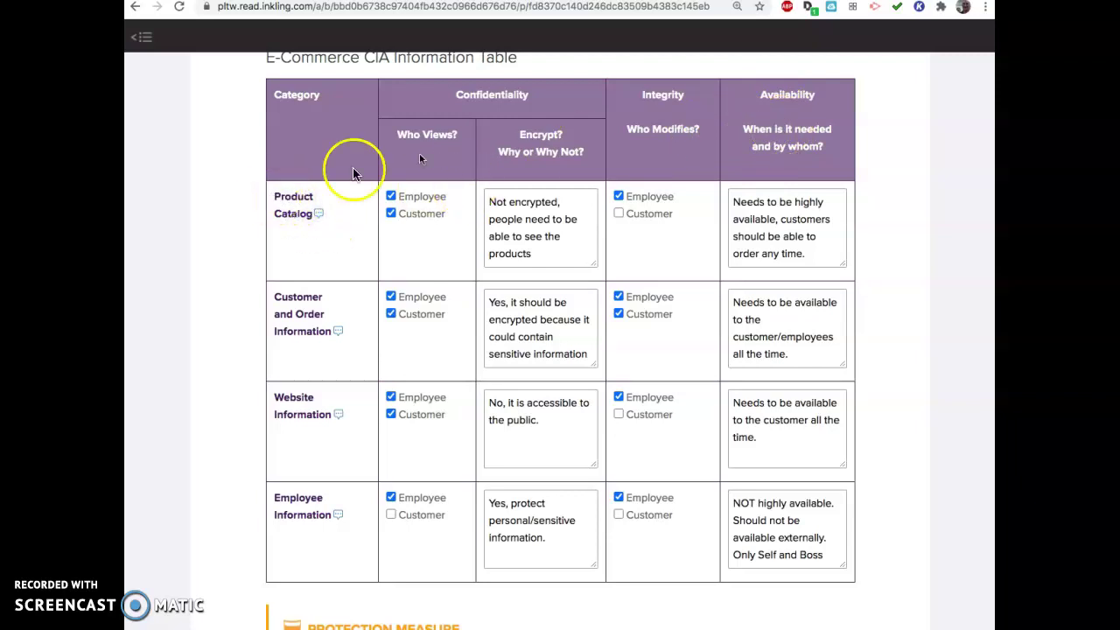
drag(270, 195, 302, 218)
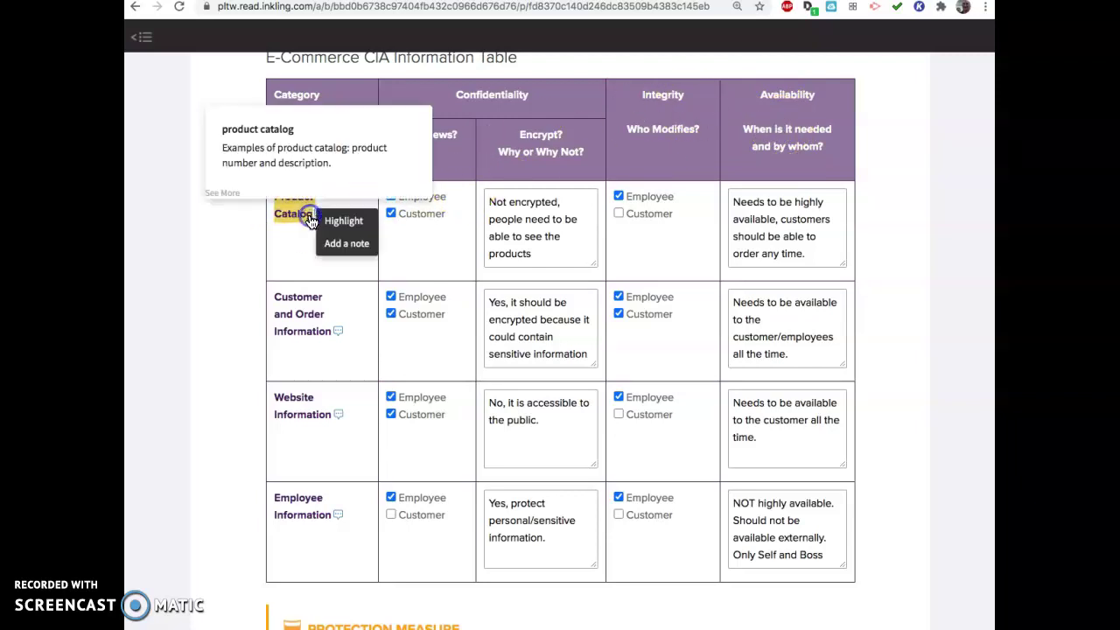
click(781, 224)
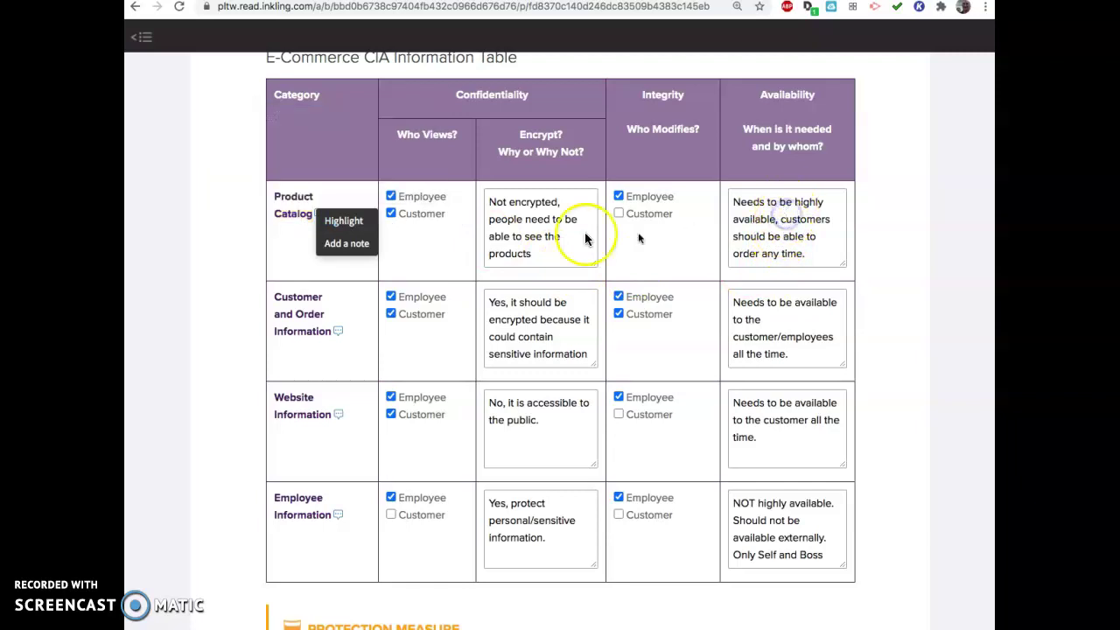
Step: Review the remaining rows of the E-Commerce CIA Information Table, then look over the network topology figure on the 2.1.3 page
click(310, 273)
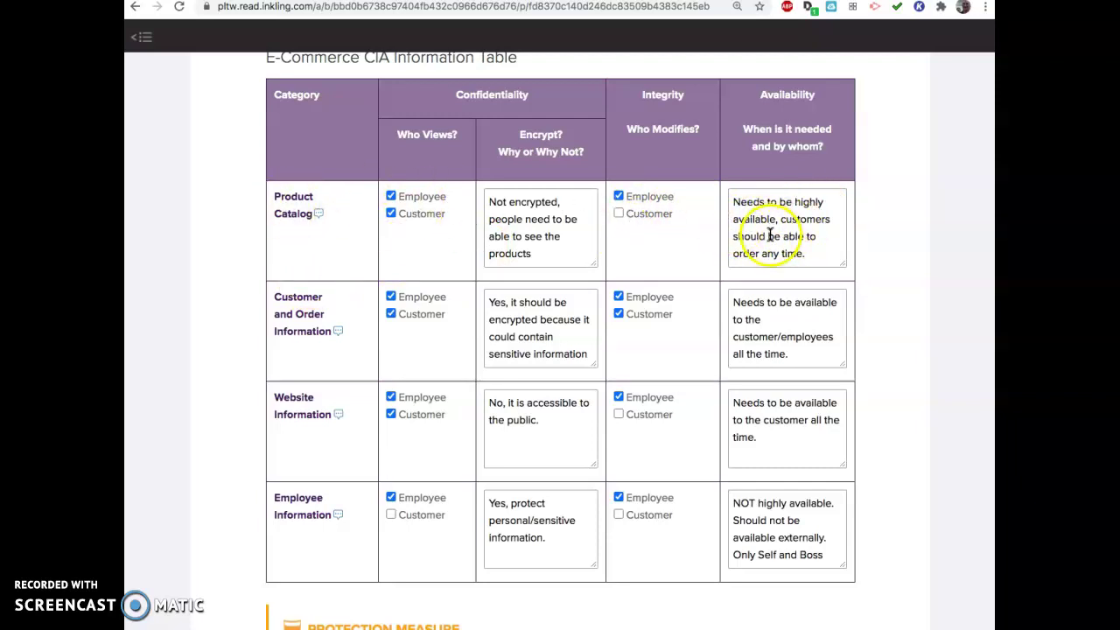
scroll(629, 232, down, 3)
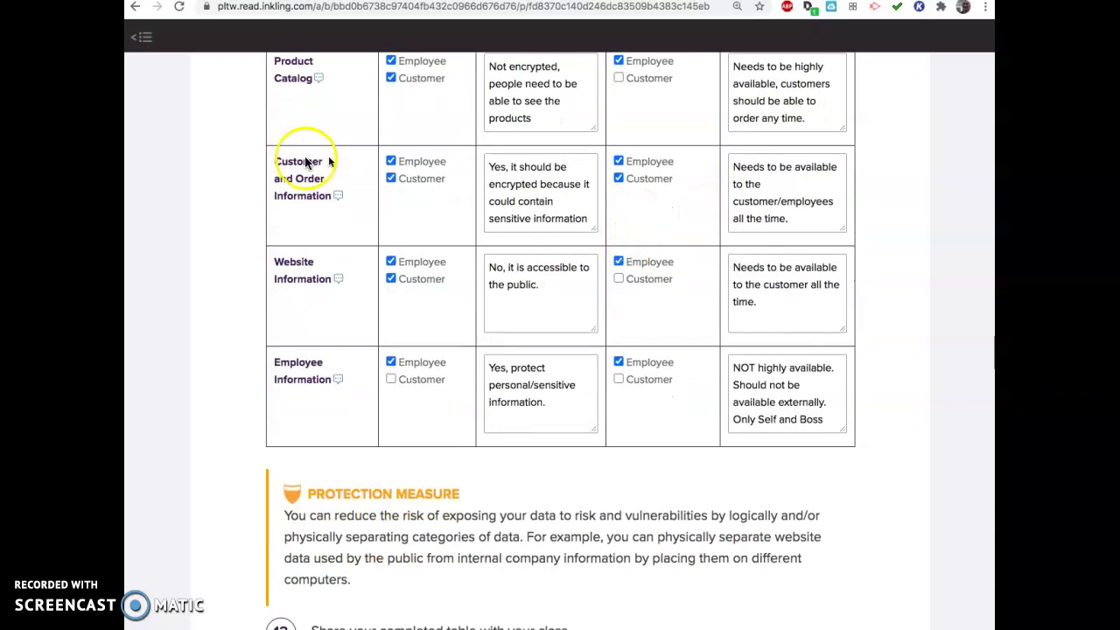
scroll(553, 383, up, 1)
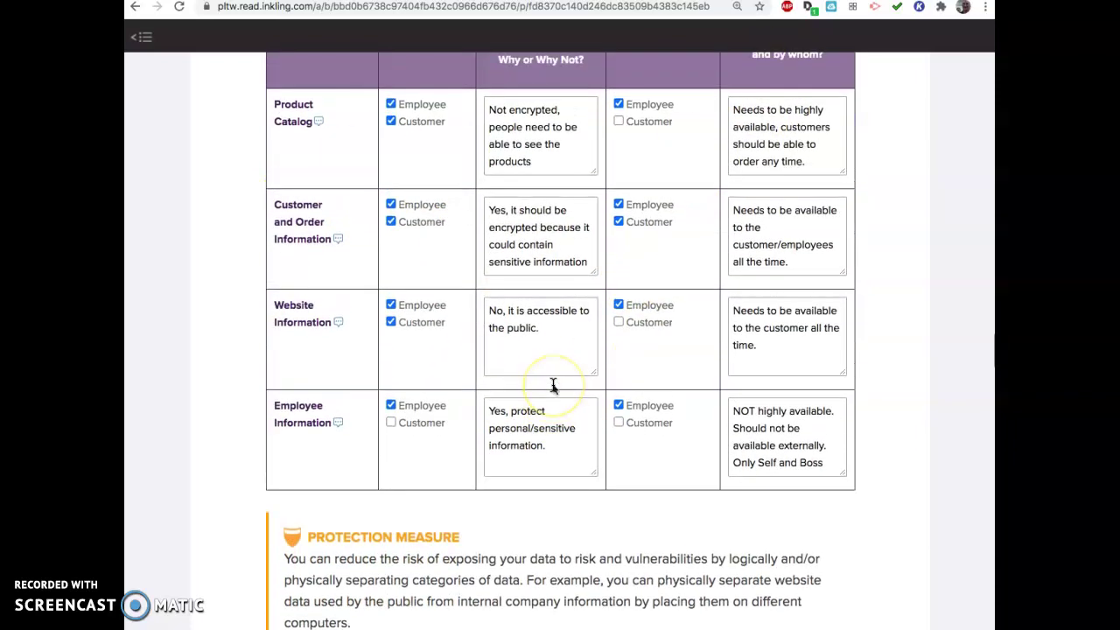
scroll(553, 385, up, 1)
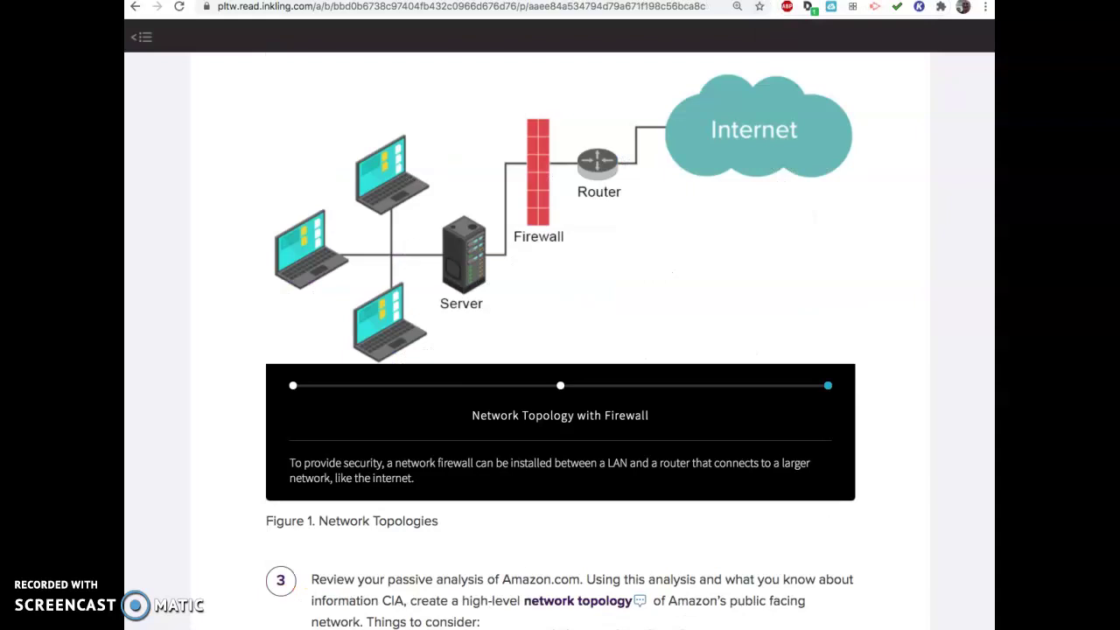
scroll(697, 344, down, 3)
scroll(700, 357, up, 4)
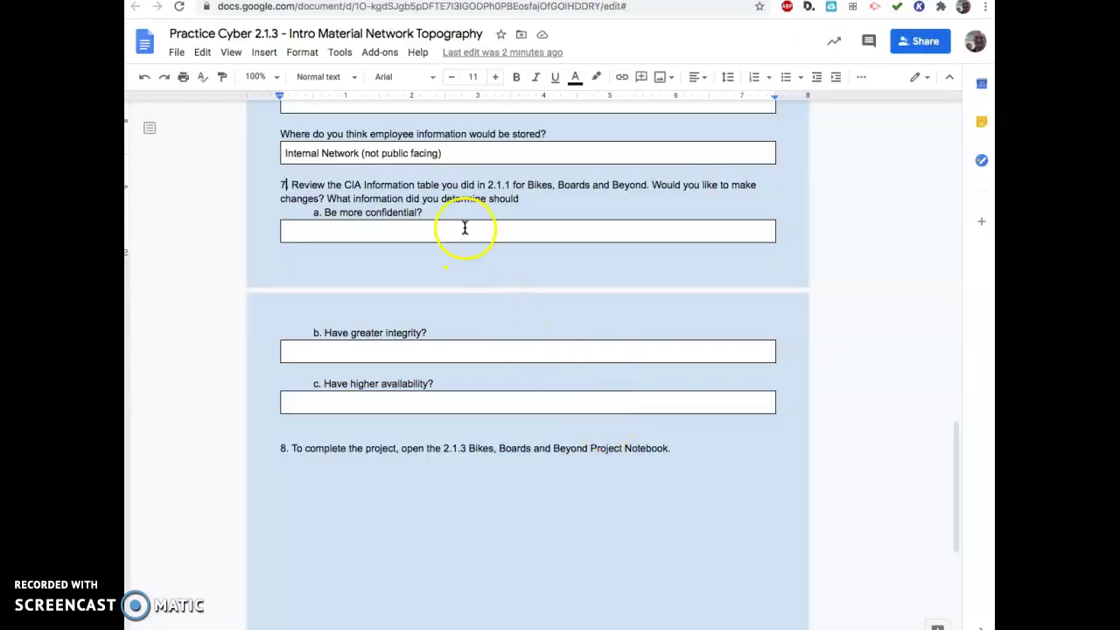
Step: Check the CIA table and answer question 7a in the practice document with "Customer information, employee information,"
click(464, 228)
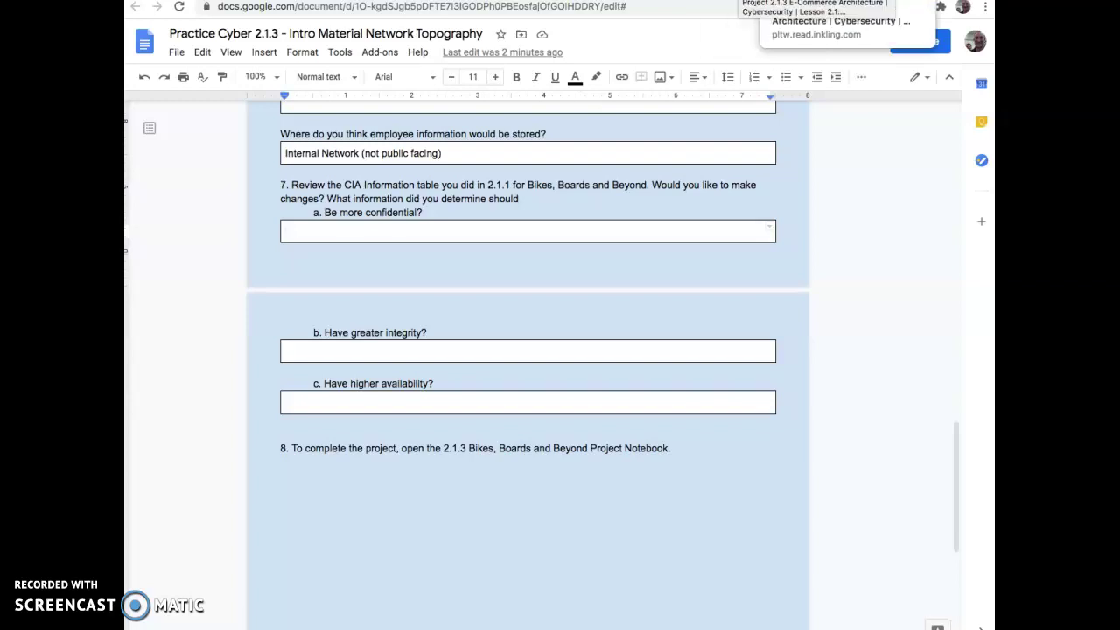
click(787, 2)
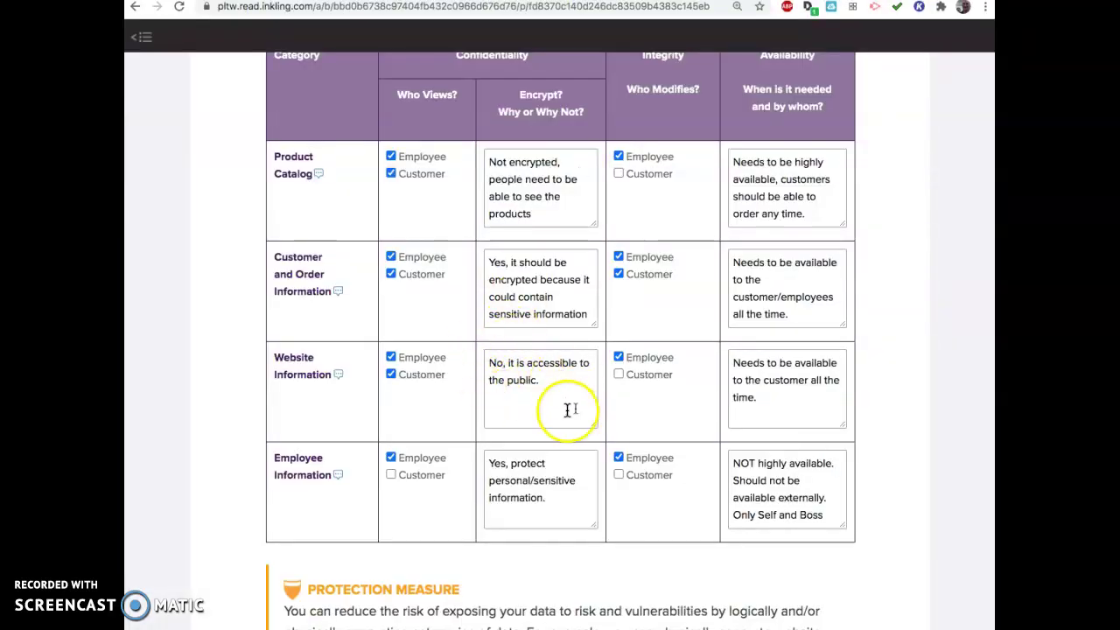
scroll(739, 282, up, 1)
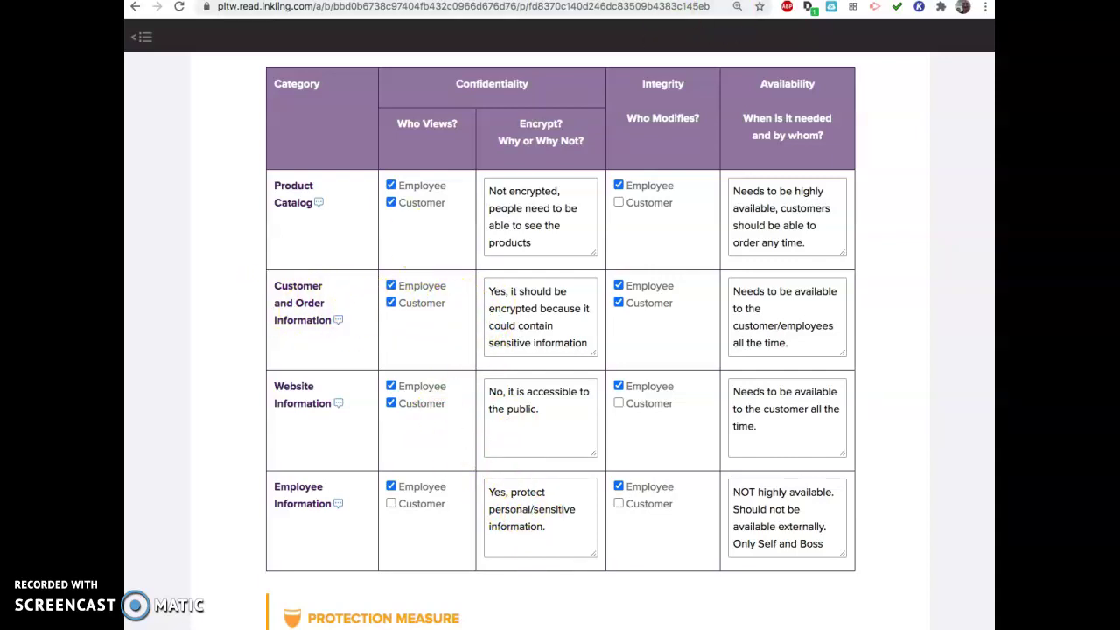
key(ctrl+Tab)
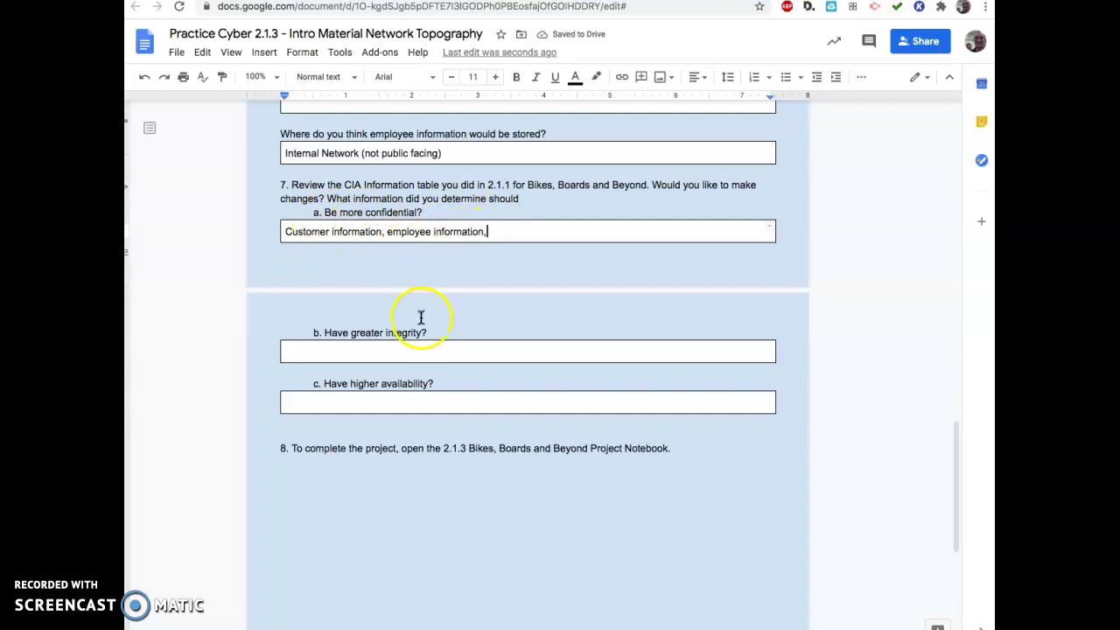
Step: Consult the CIA table's availability entries and answer question 7c with "Product Catalog, Order Info, Website Info"
click(402, 357)
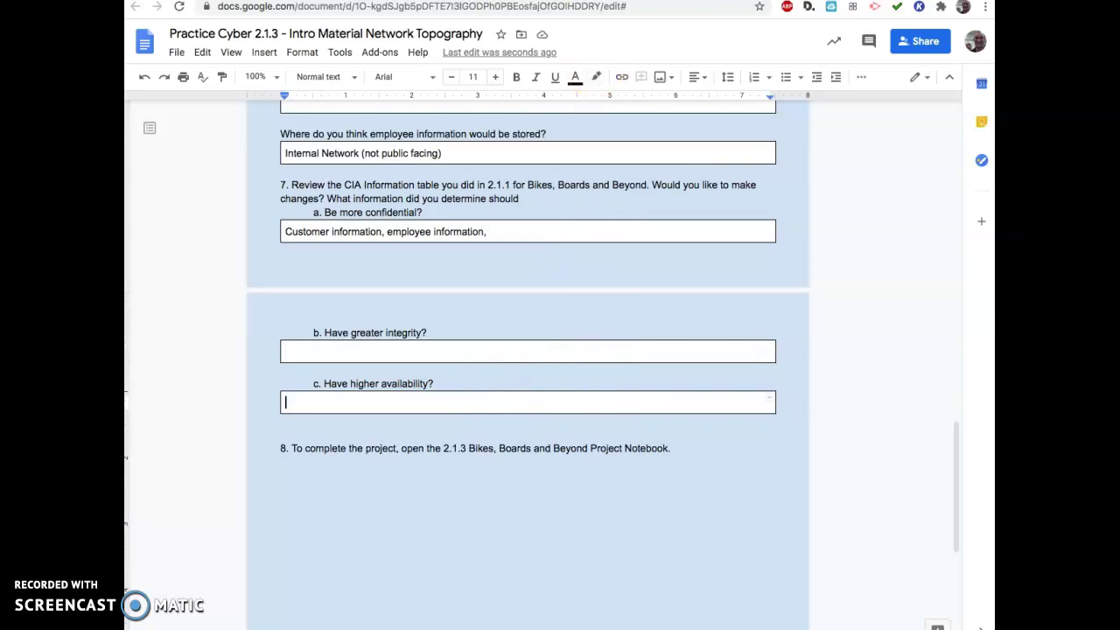
key(ctrl+Tab)
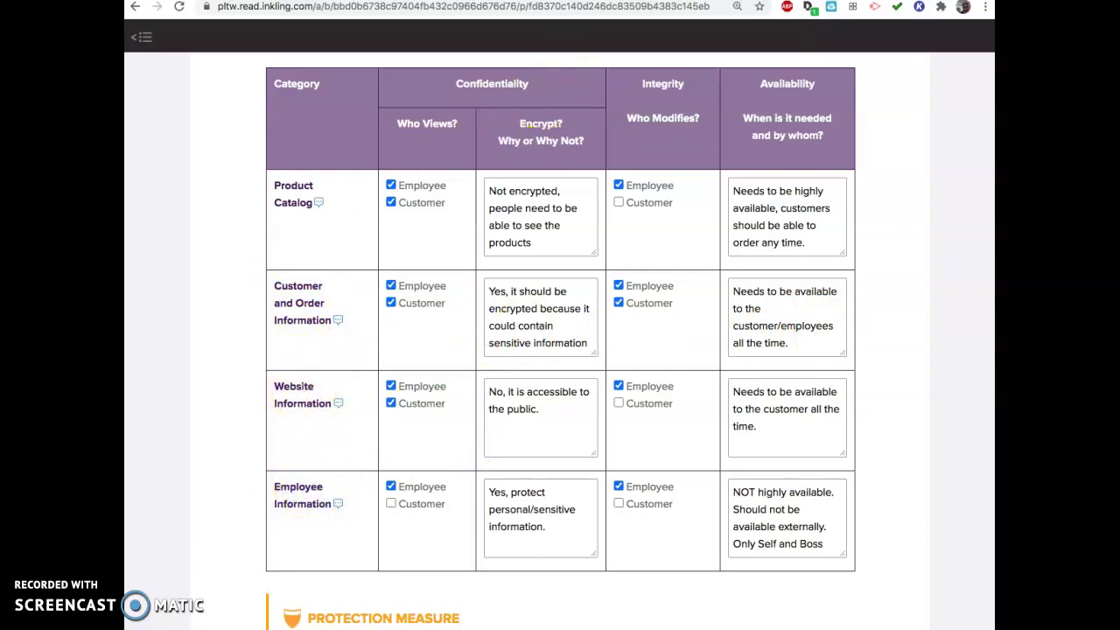
click(769, 2)
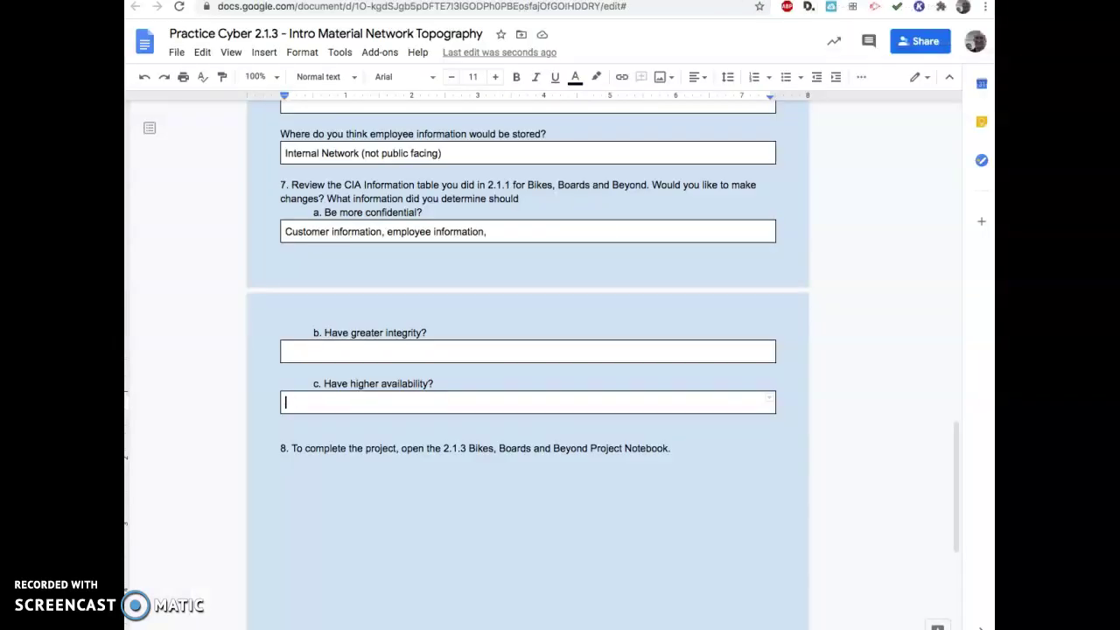
click(485, 407)
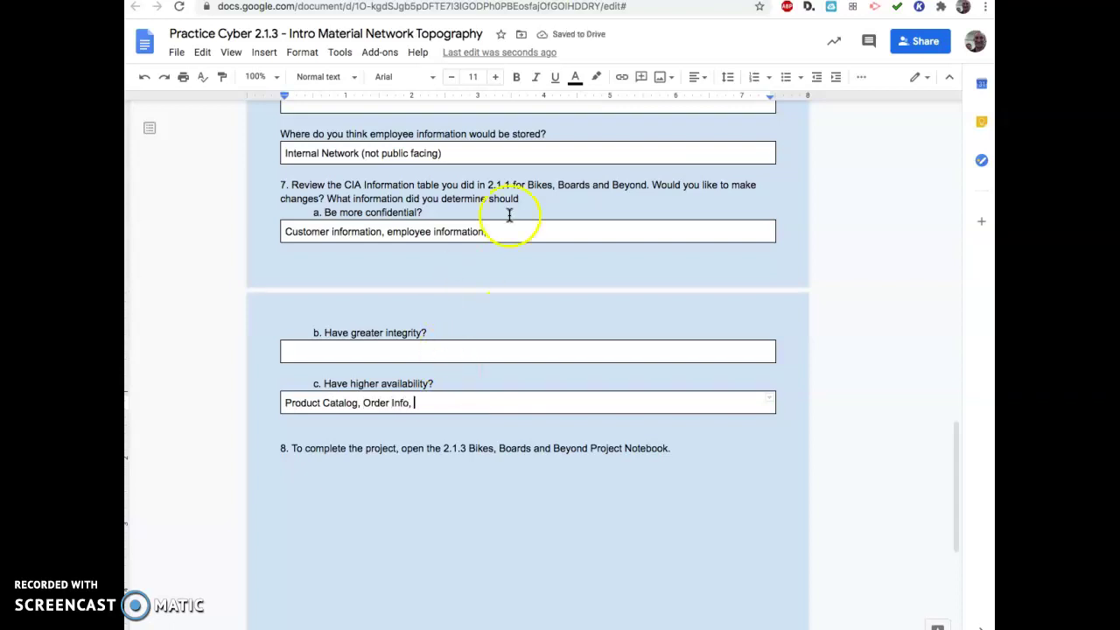
click(749, 2)
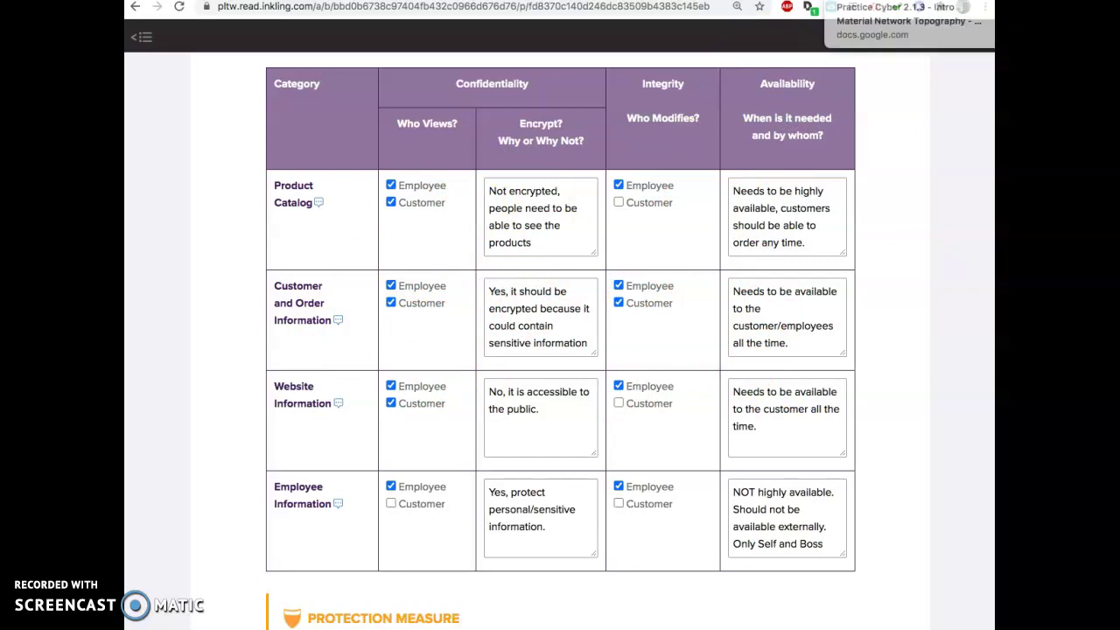
click(927, 2)
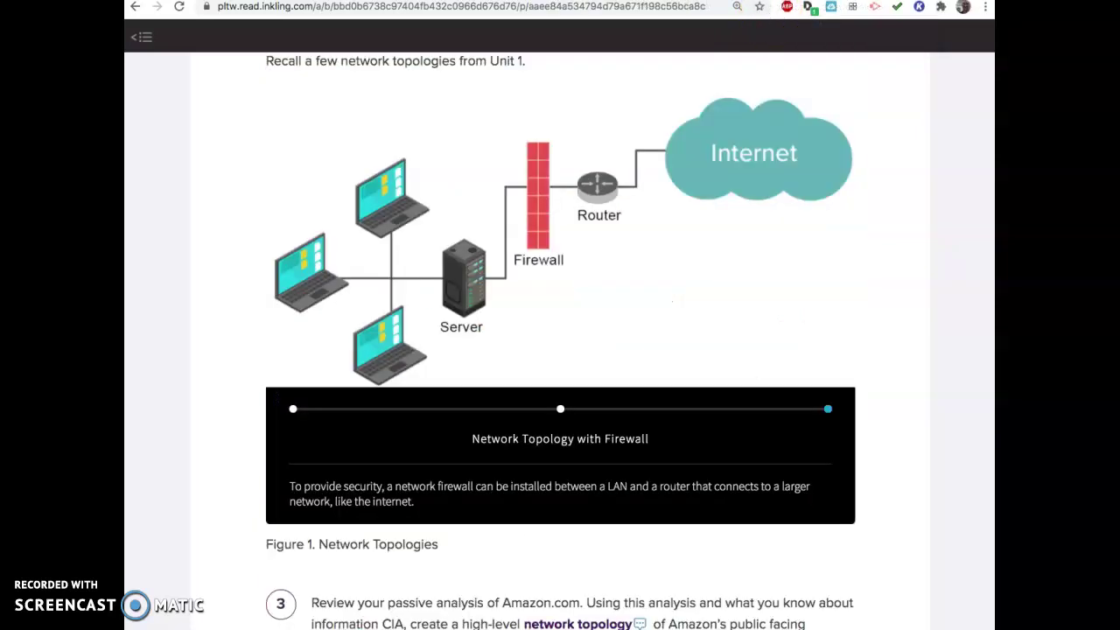
key(ctrl+shift+Tab)
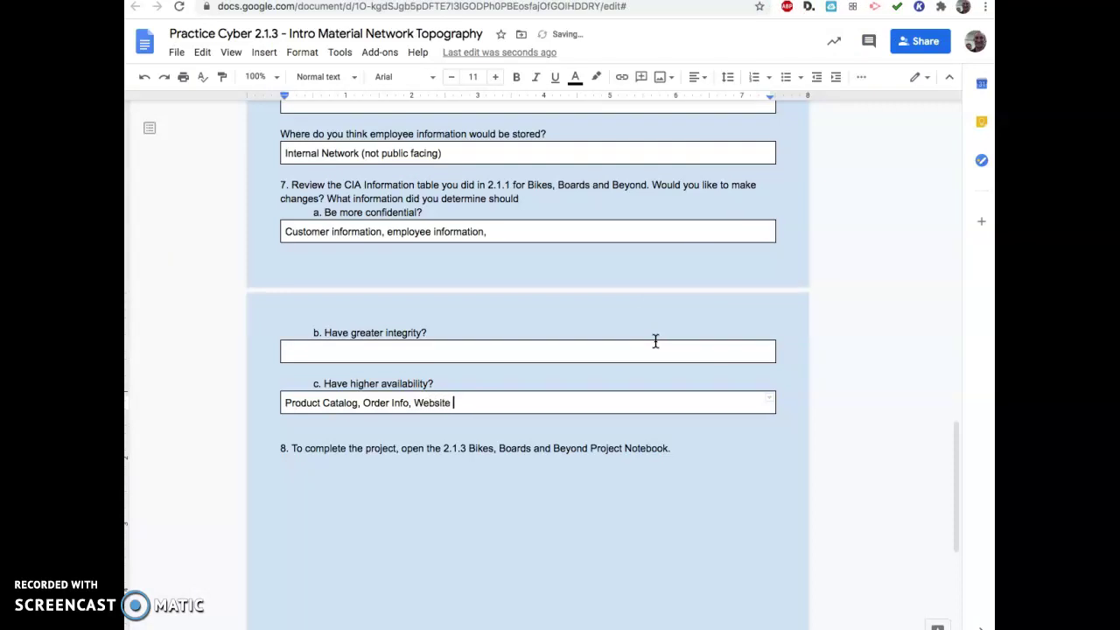
Step: For question 7b on greater integrity, examine who modifies each category in the CIA table
click(492, 352)
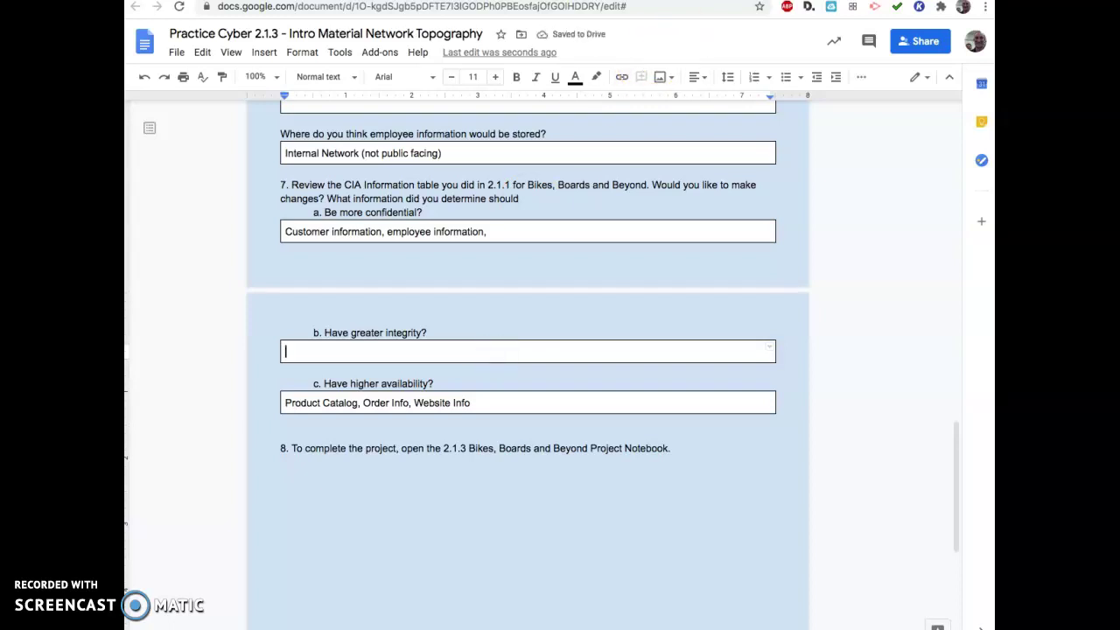
key(ctrl+Tab)
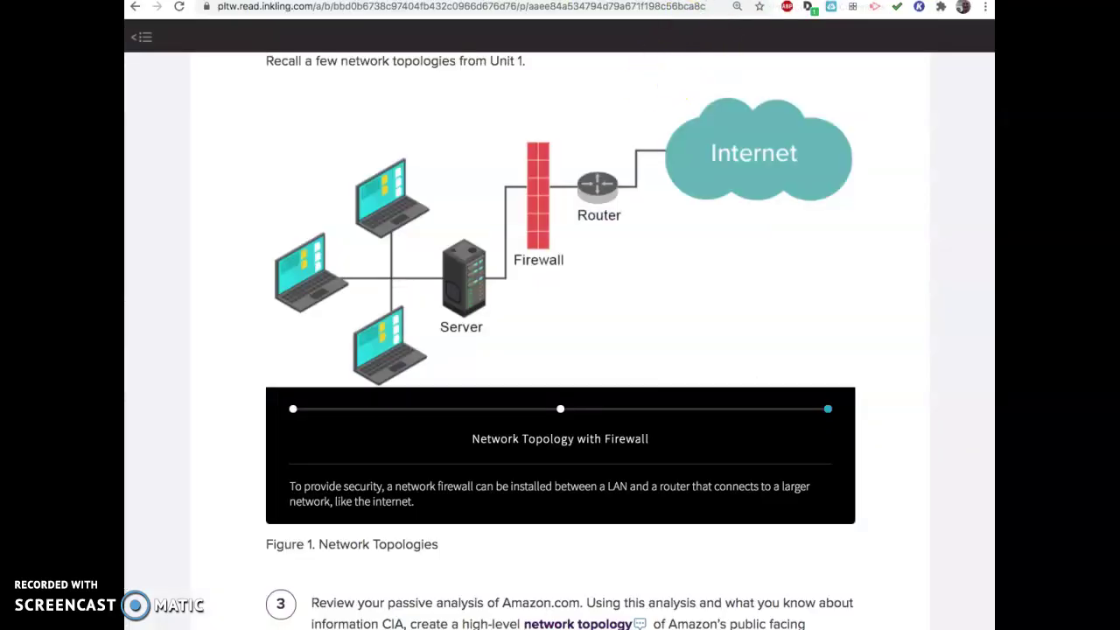
scroll(620, 226, down, 10)
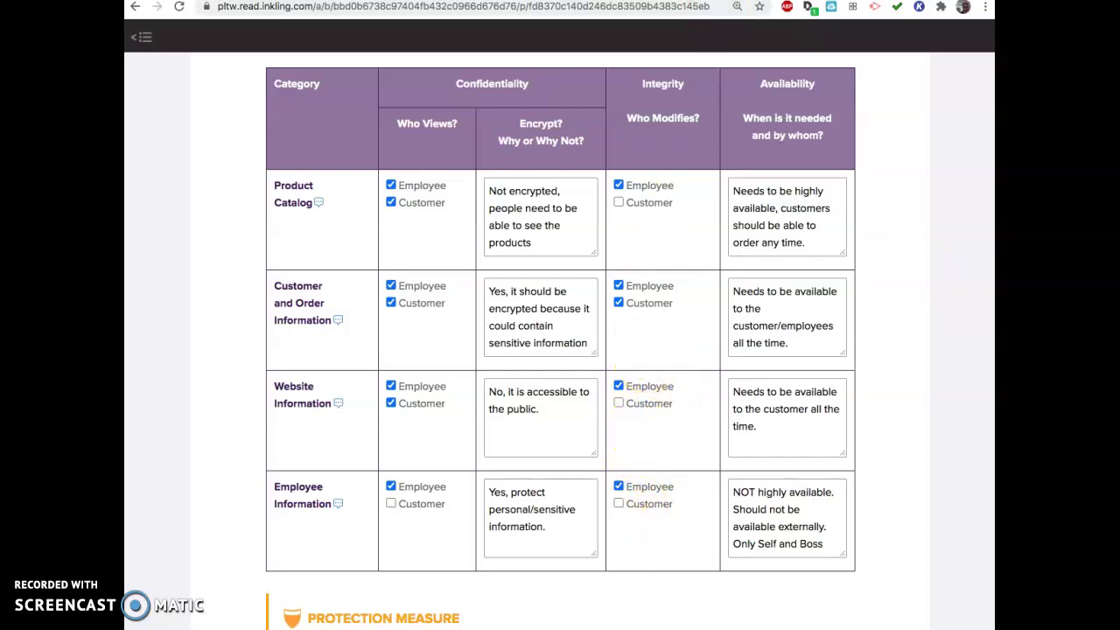
key(ctrl+Tab)
Step: Look back through the practice document from question 8 up to the Amazon network diagram and the Network with Firewall entry
scroll(505, 412, down, 3)
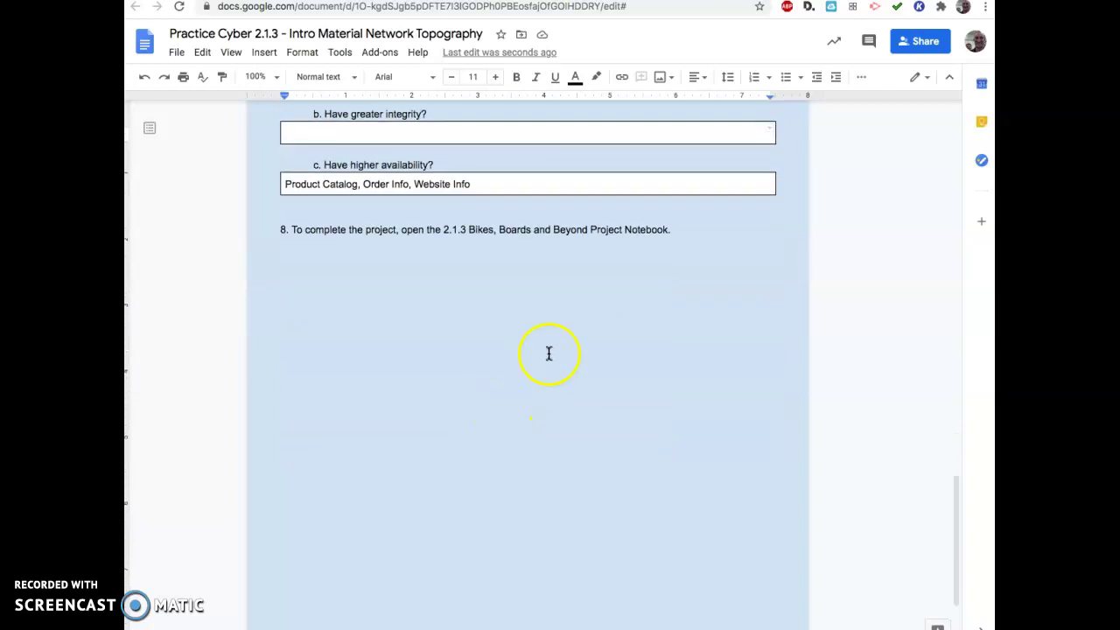
scroll(585, 352, up, 3)
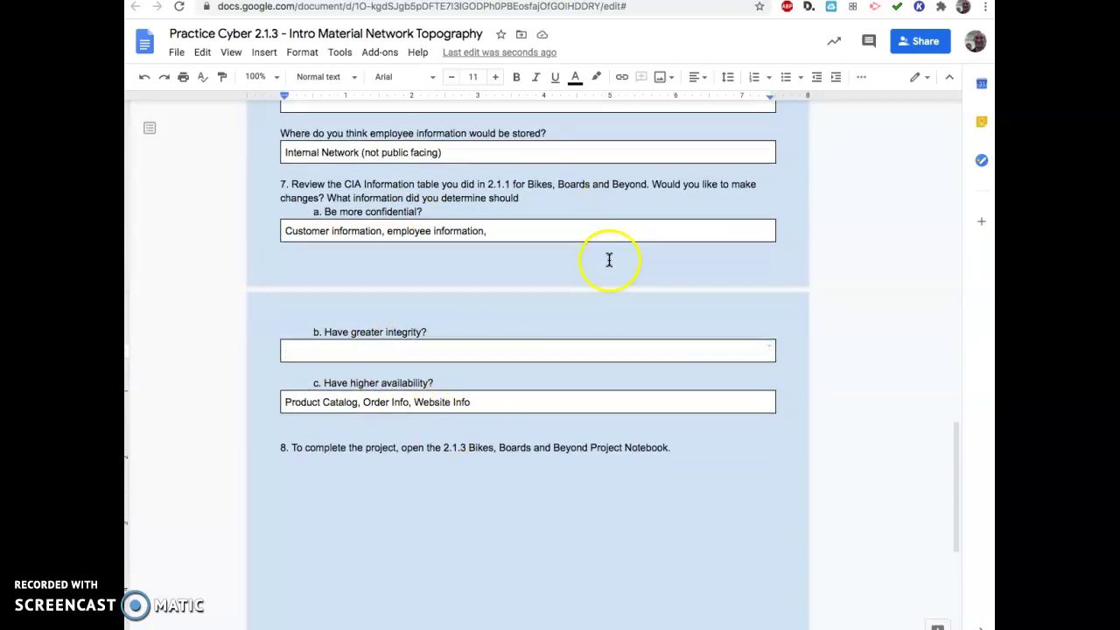
scroll(352, 127, up, 10)
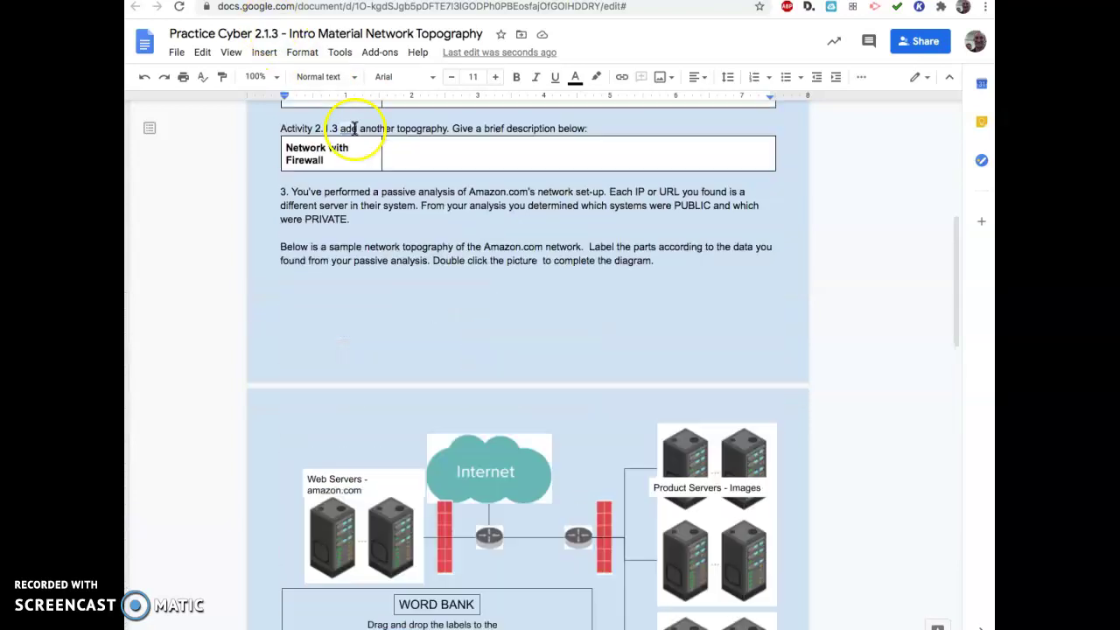